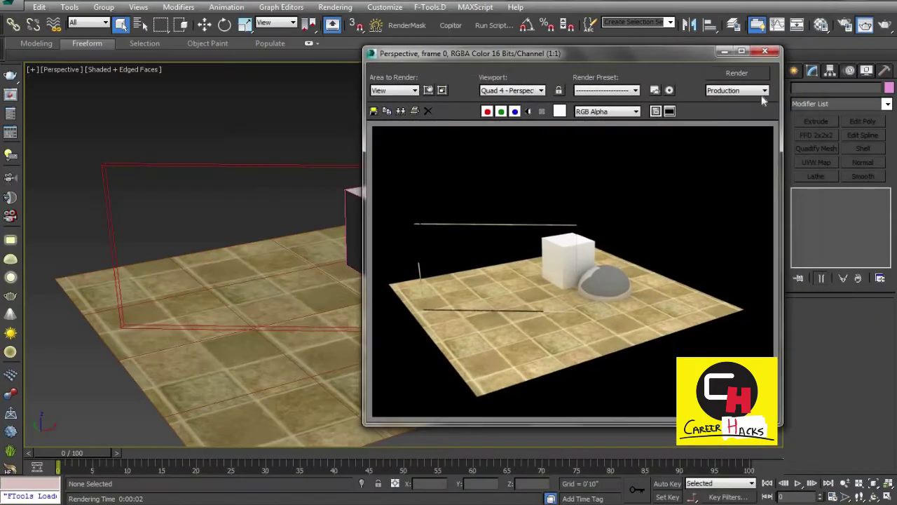
- Close the render preview, zoom in on the cube and dome, and select the dome
left_click(766, 53)
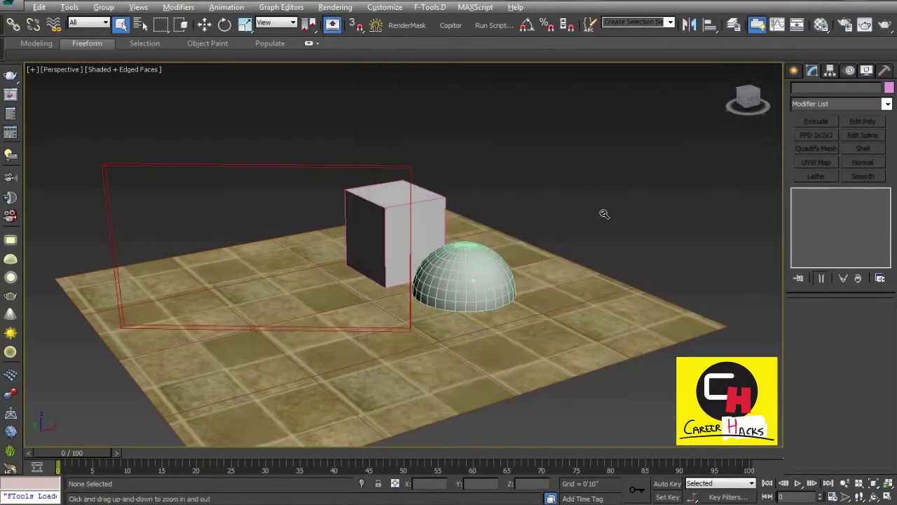
scroll(568, 248, "up", 5)
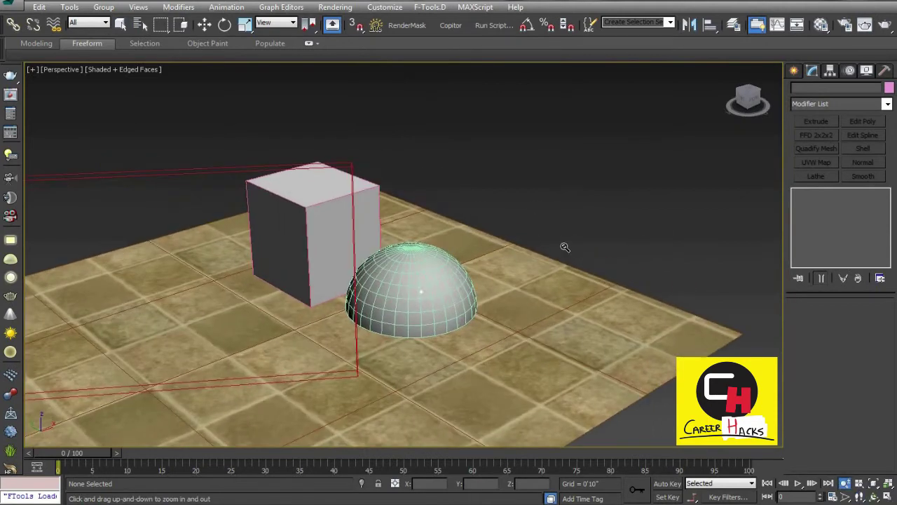
mouse_move(567, 248)
middle_mouse_down()
mouse_move(483, 219)
mouse_move(570, 227)
mouse_move(595, 192)
middle_mouse_up()
key("q")
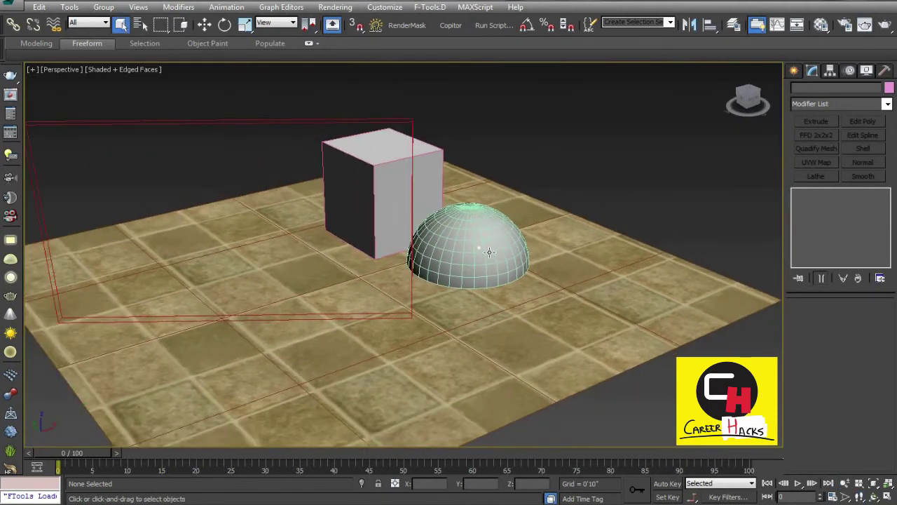
left_click(489, 252)
- Open the Material Editor and reset all material slots to their defaults
key("m")
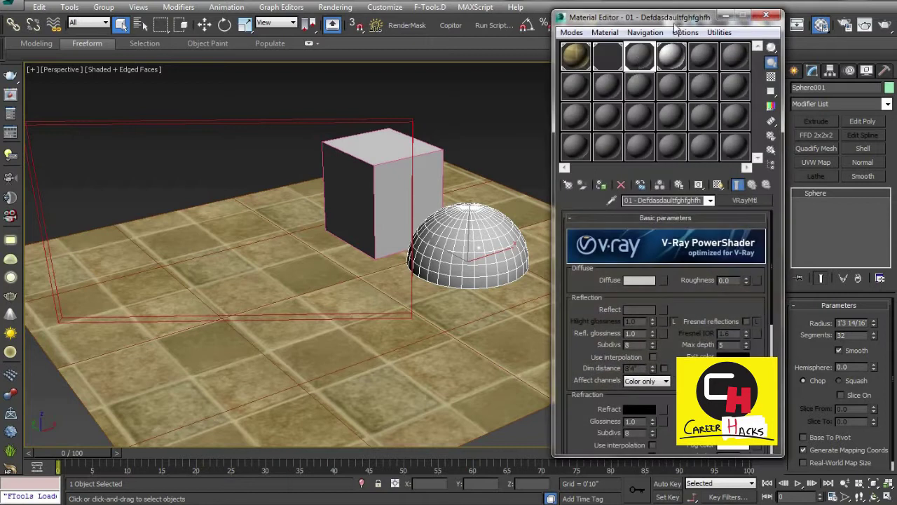
left_click_drag(631, 16, 690, 20)
left_click(671, 204)
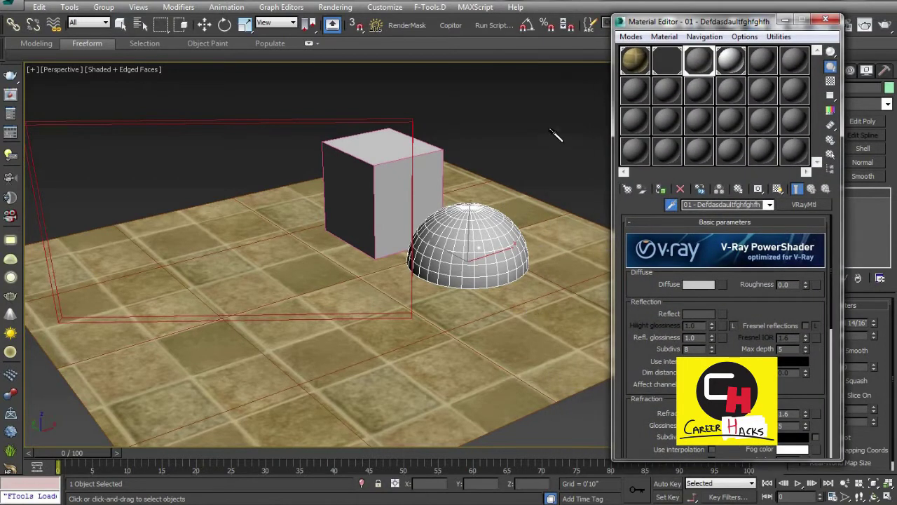
key("w")
left_click(560, 160)
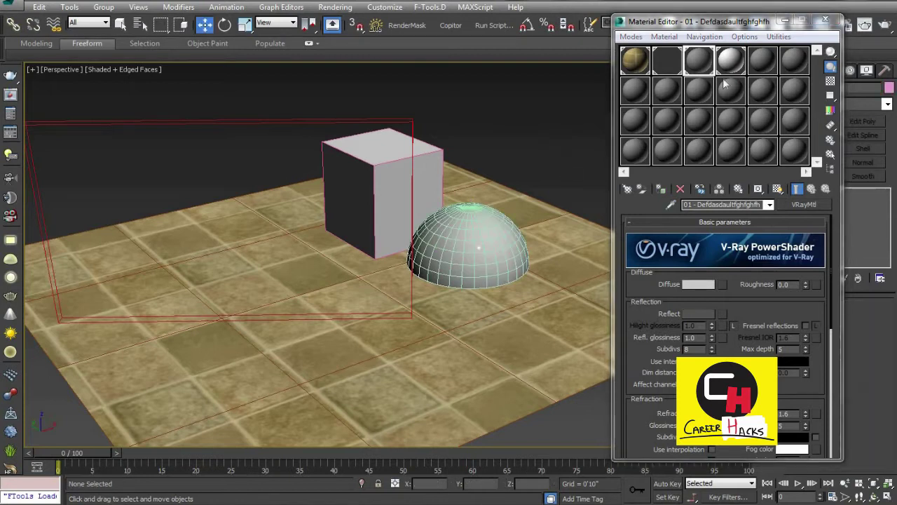
left_click(733, 63)
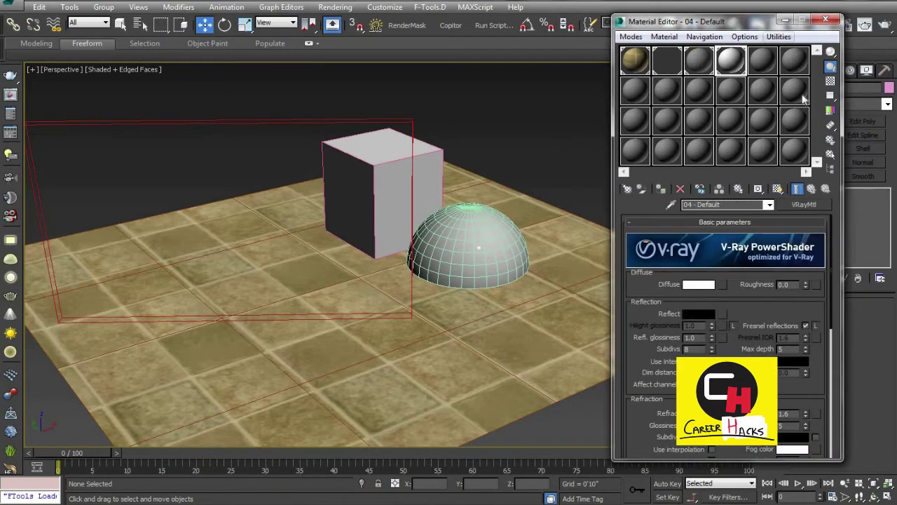
left_click(778, 37)
left_click(806, 108)
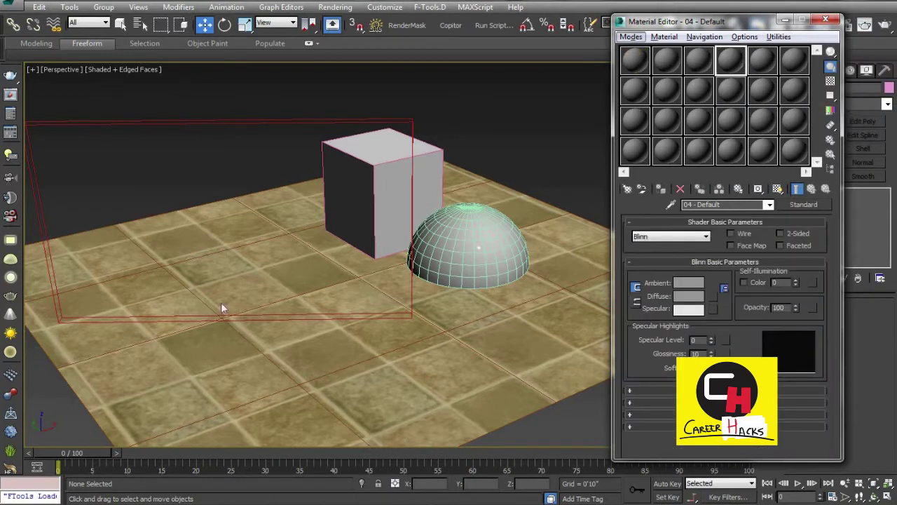
- Pick the floor, dome, then large box materials into slot 1 from the scene
left_click(589, 293)
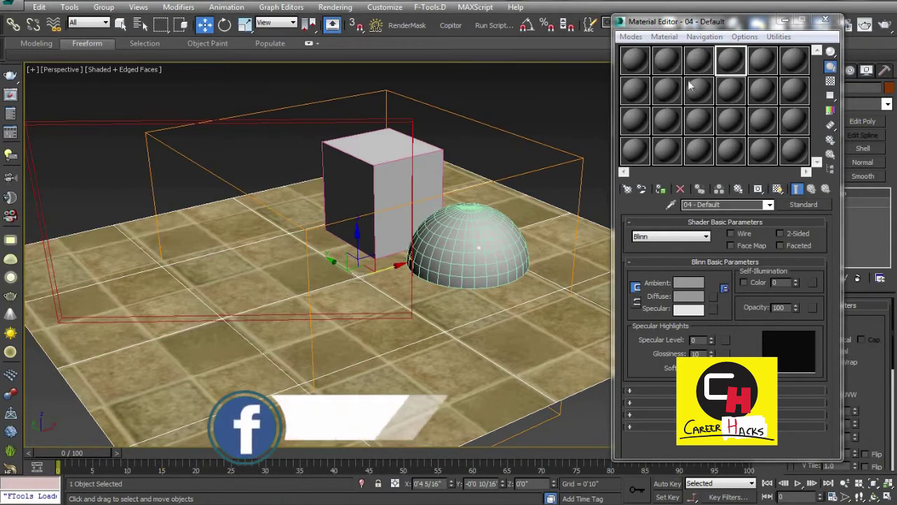
left_click(581, 118)
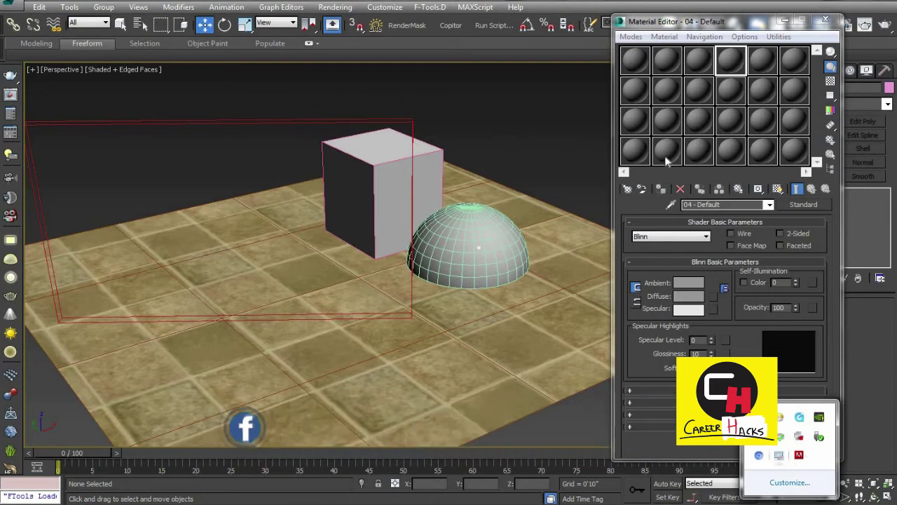
left_click(638, 63)
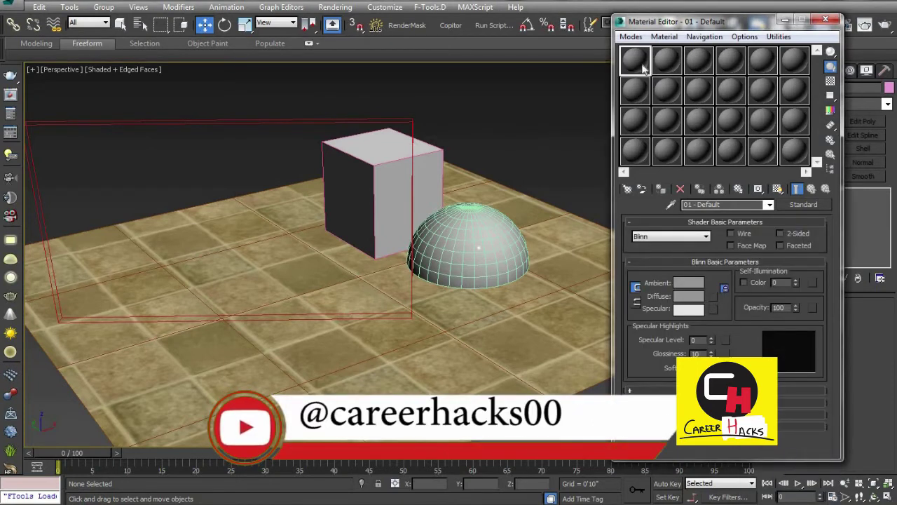
left_click(671, 205)
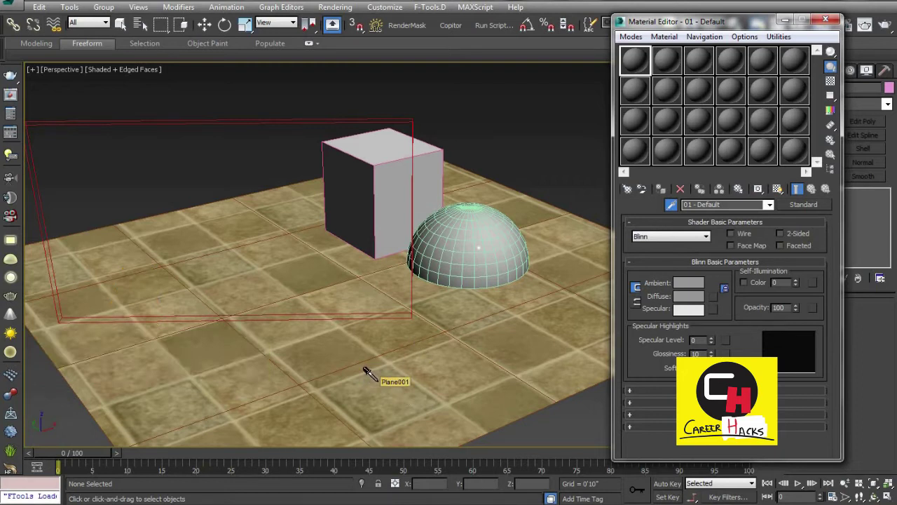
left_click(366, 375)
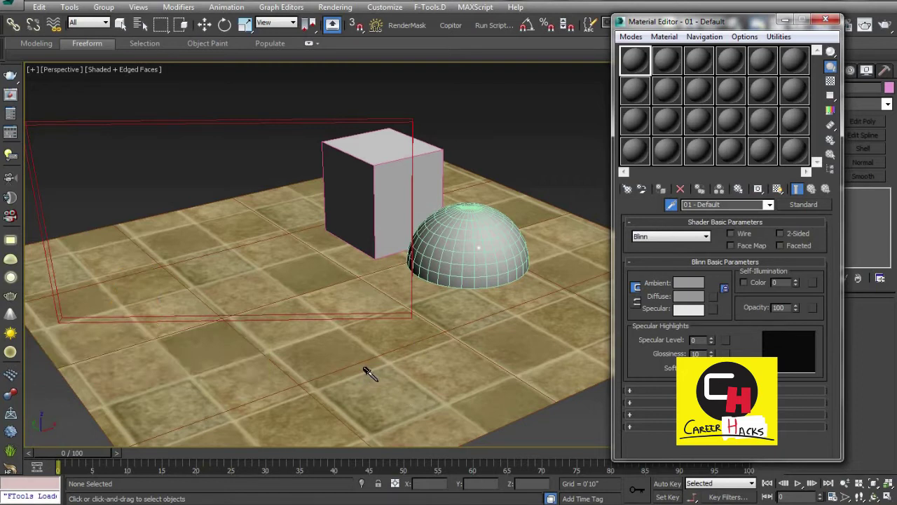
left_click(671, 205)
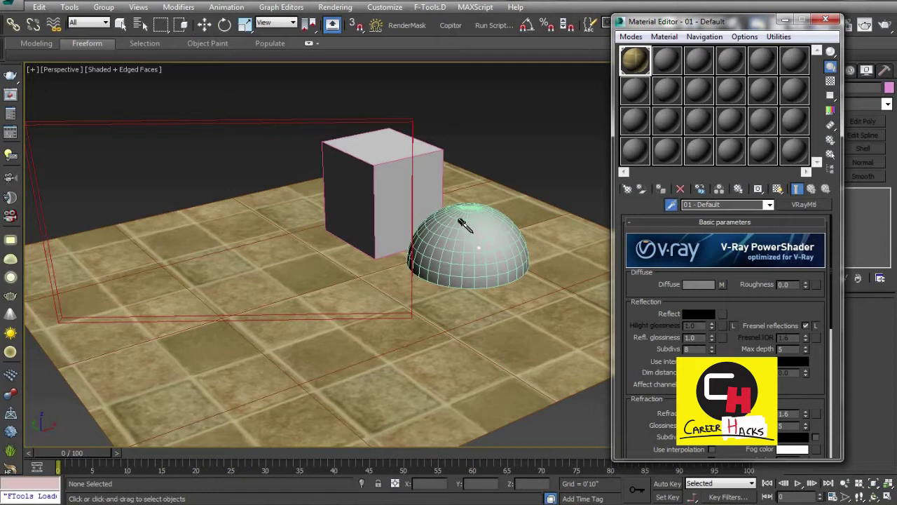
left_click(462, 223)
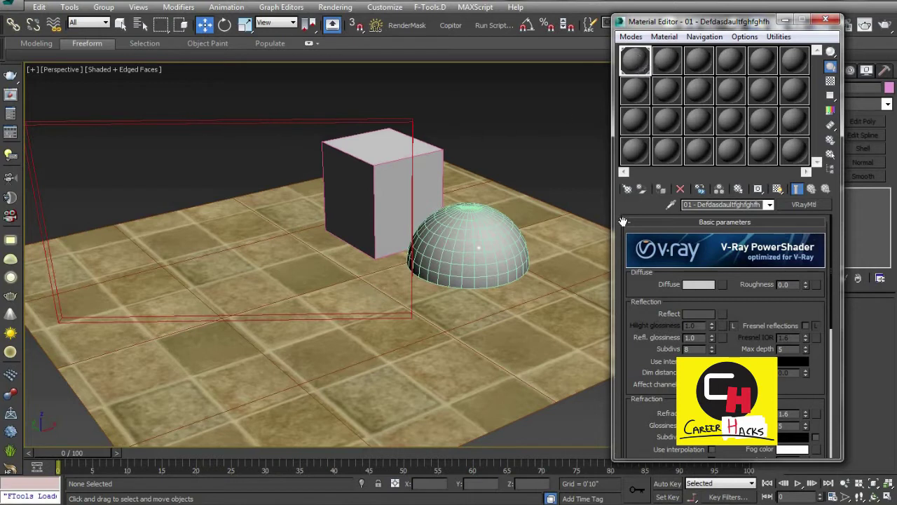
left_click(669, 207)
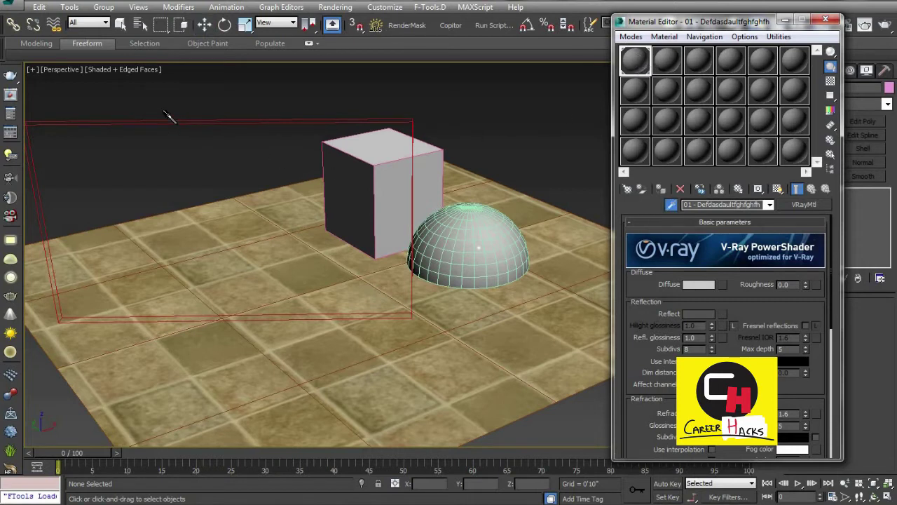
left_click(386, 147)
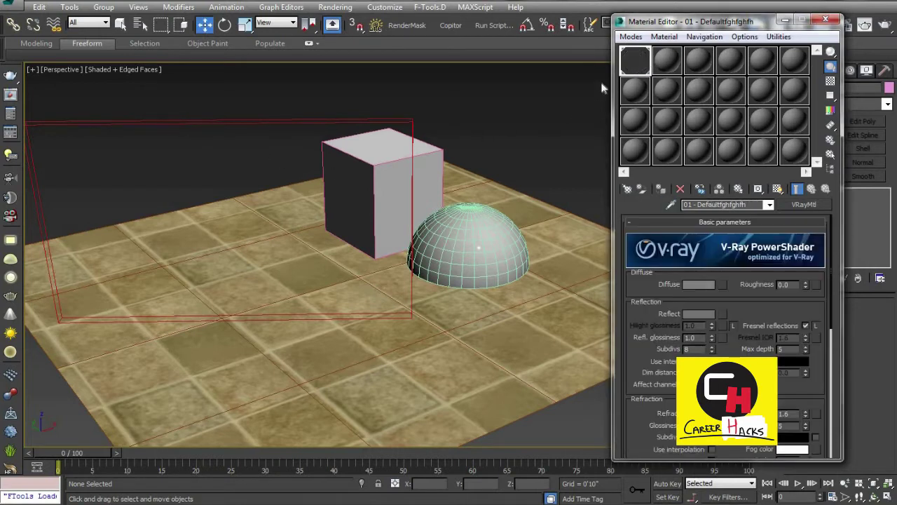
- Show 3 x 2 sample previews and give the large box's material a checkered background
right_click(644, 67)
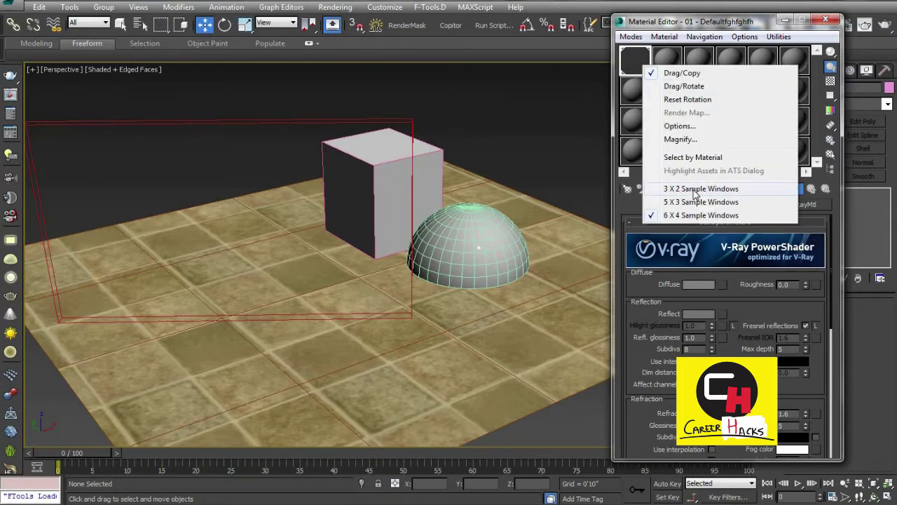
left_click(698, 189)
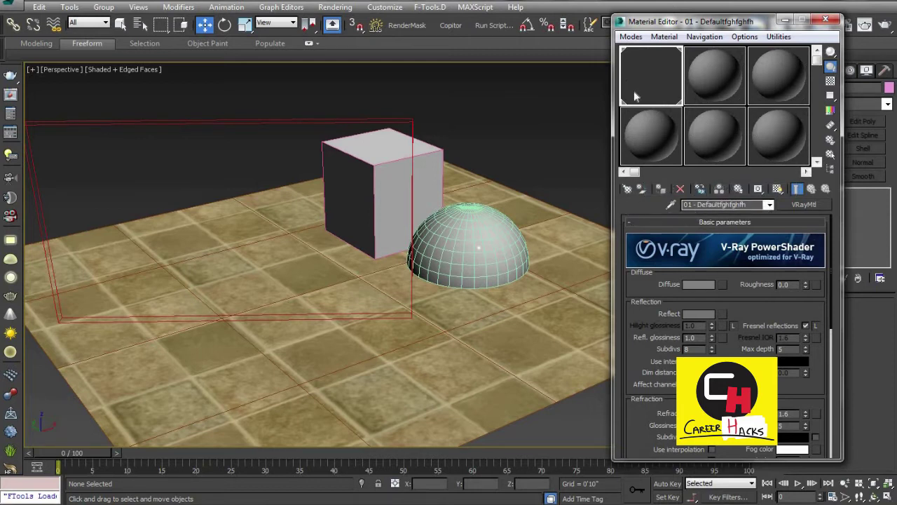
left_click_drag(701, 21, 617, 22)
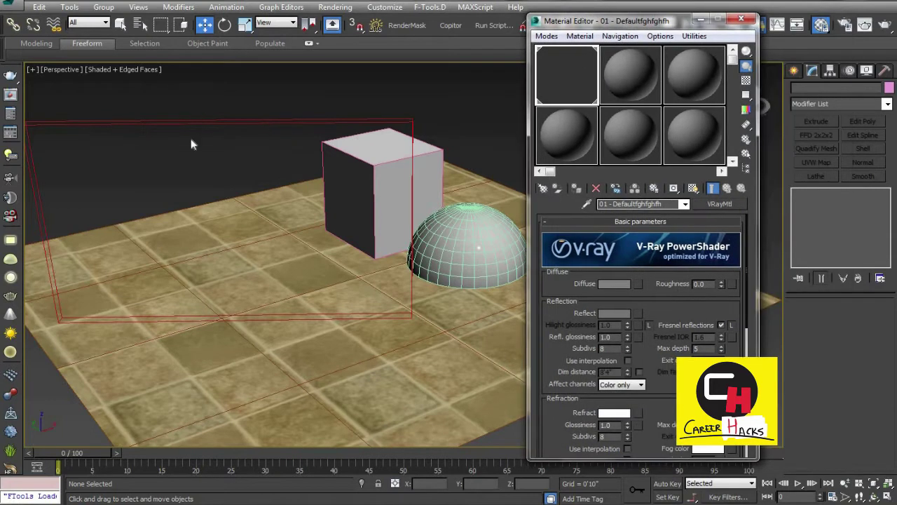
left_click(234, 124)
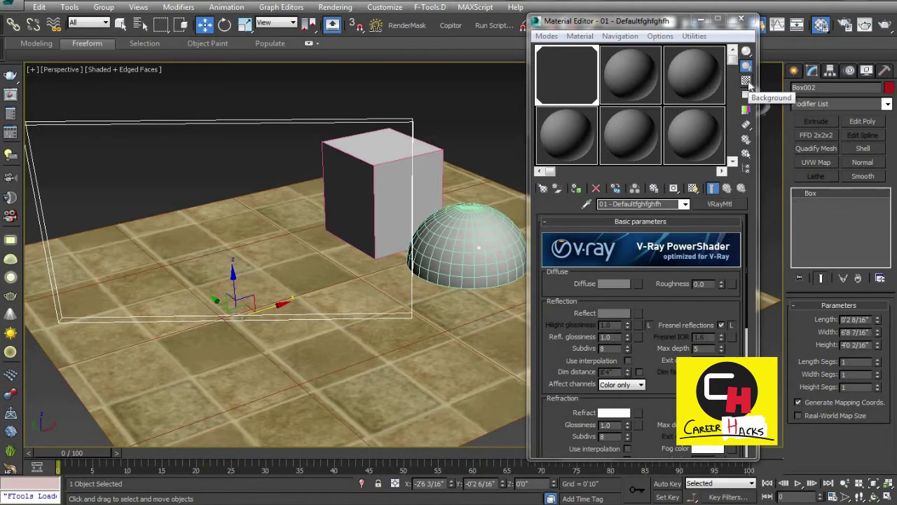
left_click(747, 81)
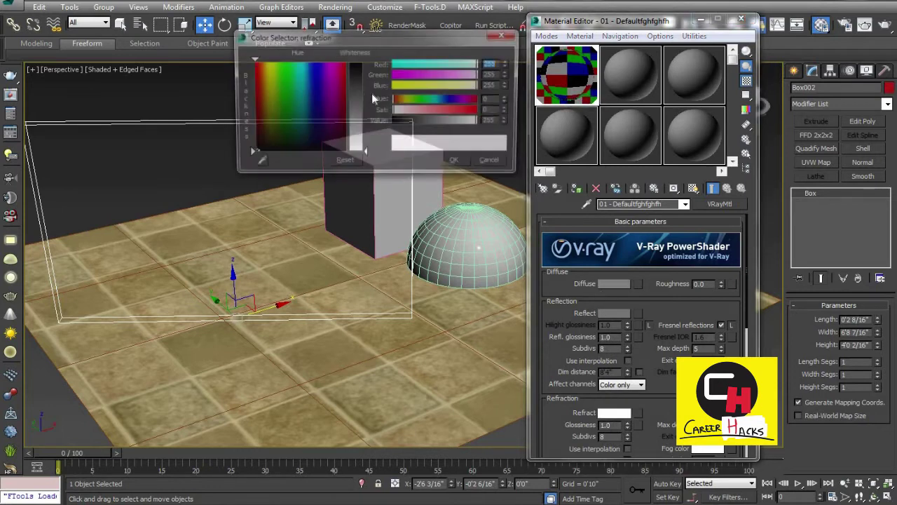
- Set the box material's refraction colour to full white (255)
left_click(363, 91)
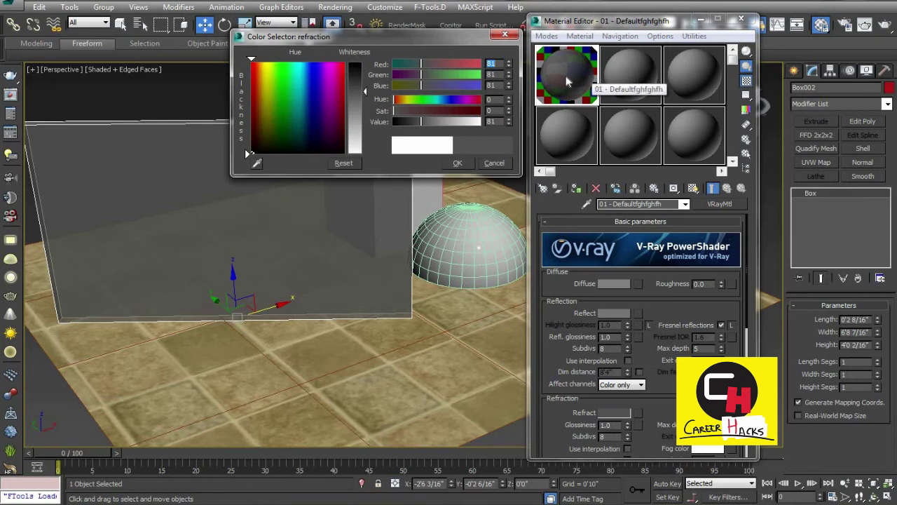
left_click(355, 151)
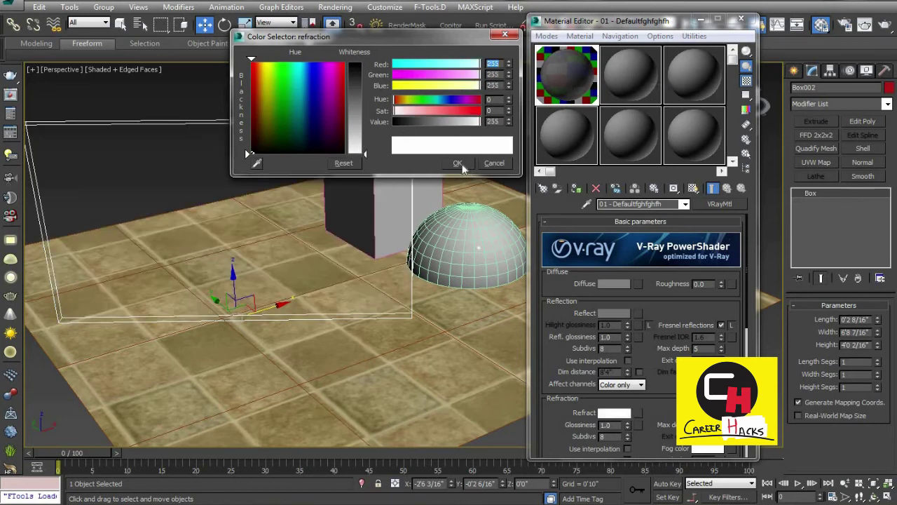
left_click(457, 163)
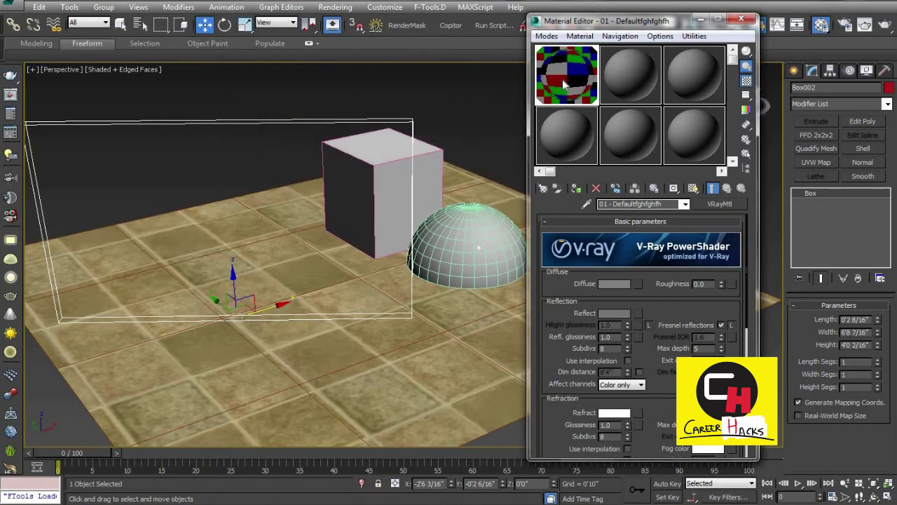
- Load the floor's tiled material into the editor and render the perspective view
left_click(390, 89)
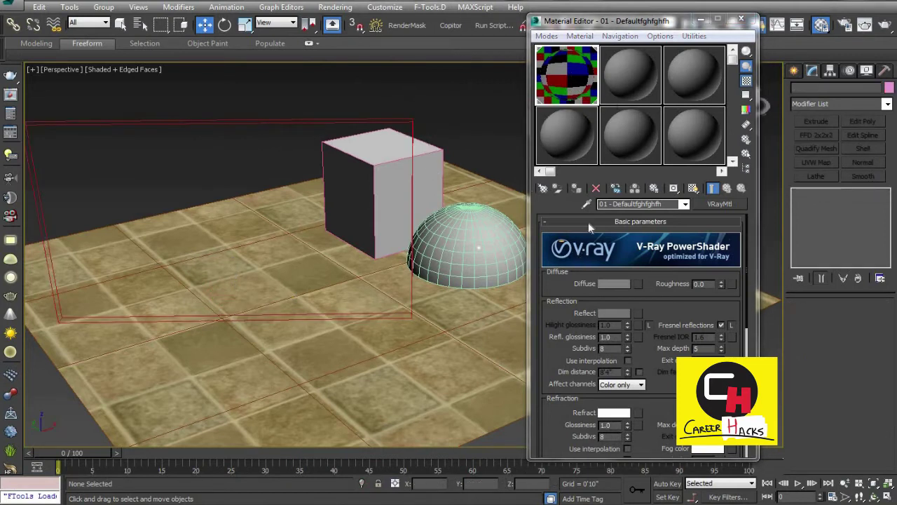
left_click(589, 204)
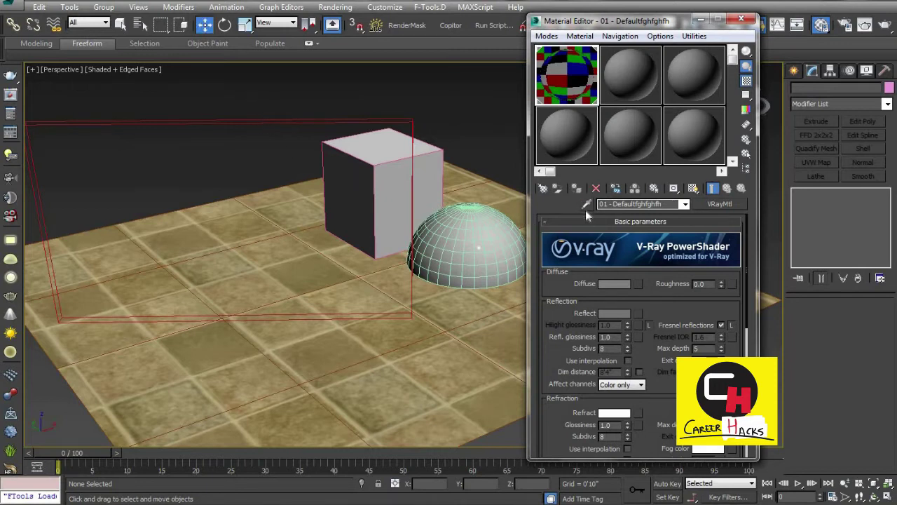
left_click(343, 323)
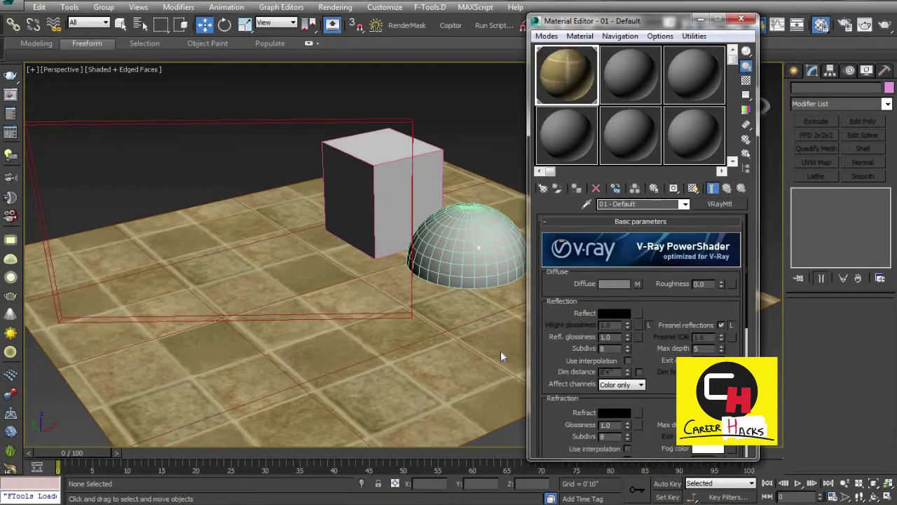
key("shift+q")
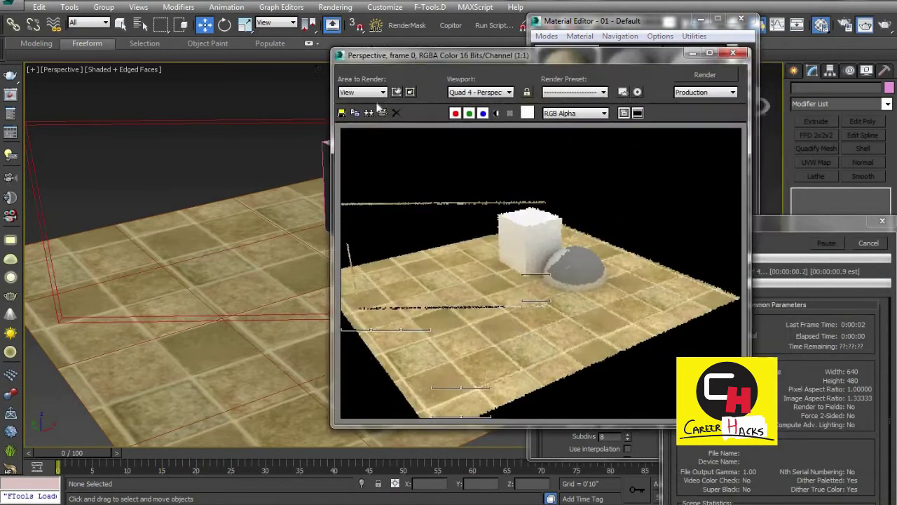
left_click_drag(376, 55, 205, 55)
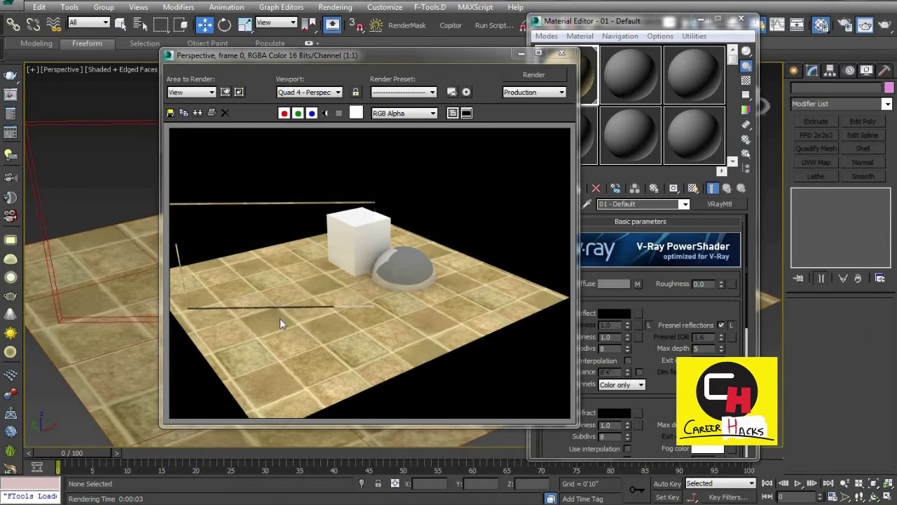
- Move the sphere across and up so it rests fully on the floor beside the cube
left_click(522, 53)
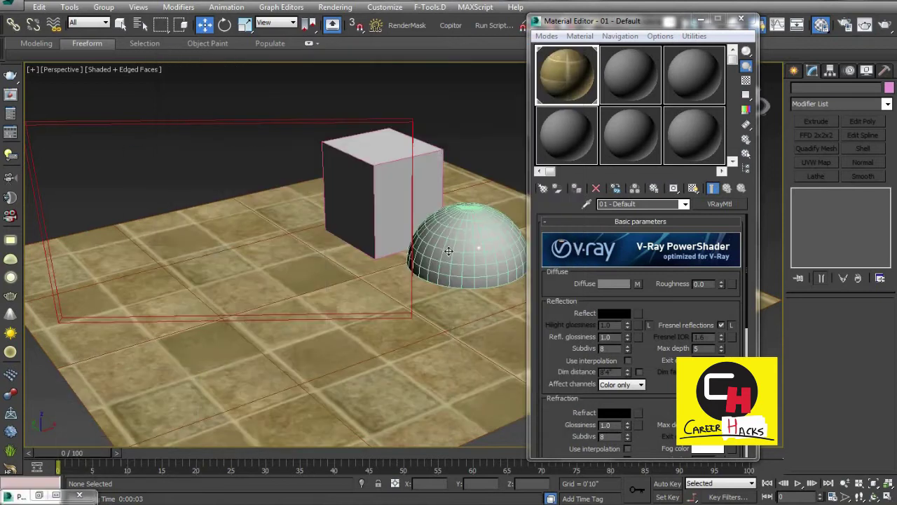
left_click(450, 256)
middle_click_drag(450, 270, 401, 235)
key("w")
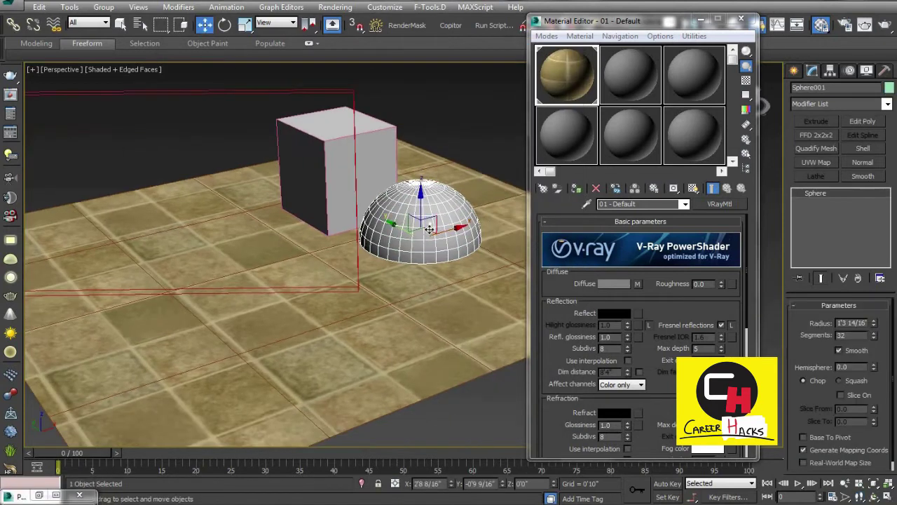
left_click_drag(429, 261, 455, 324)
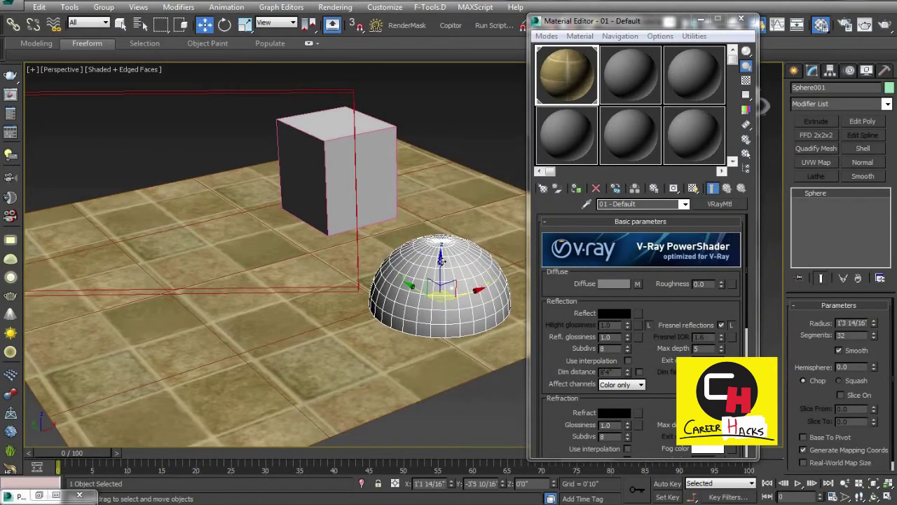
left_click_drag(443, 244, 467, 188)
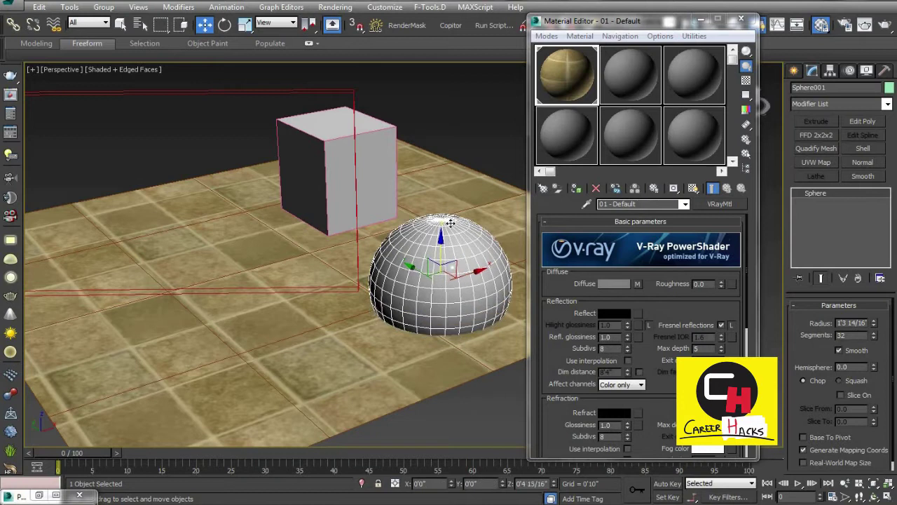
left_click(490, 140)
left_click(561, 75)
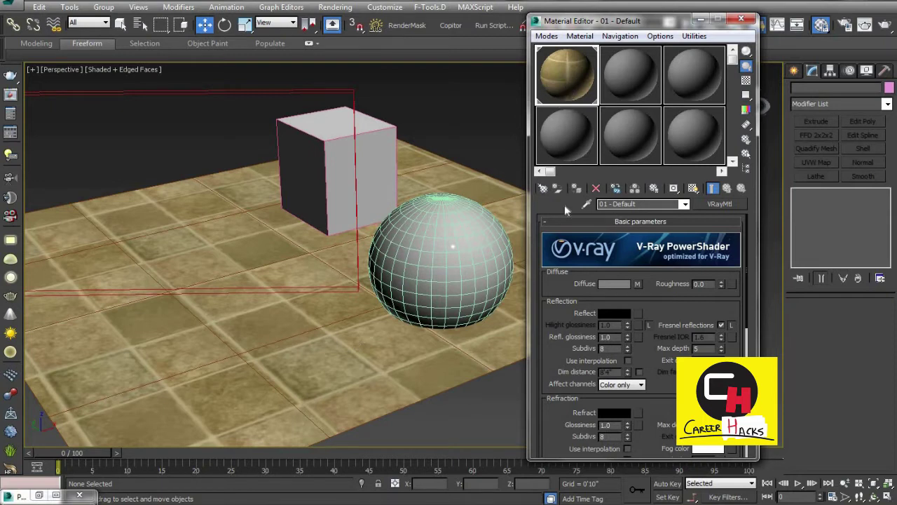
- Name the material 'floor', lighten its reflection colour, and render
type("floo")
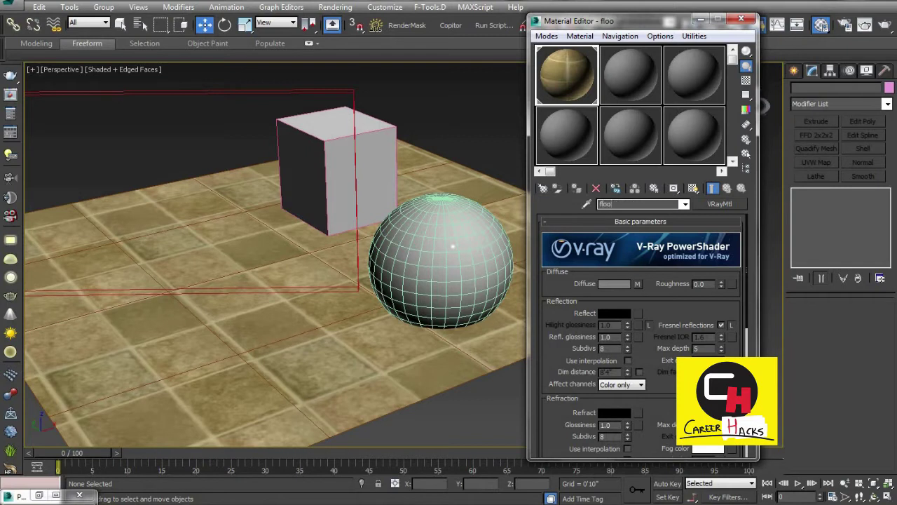
type("r")
left_click(610, 314)
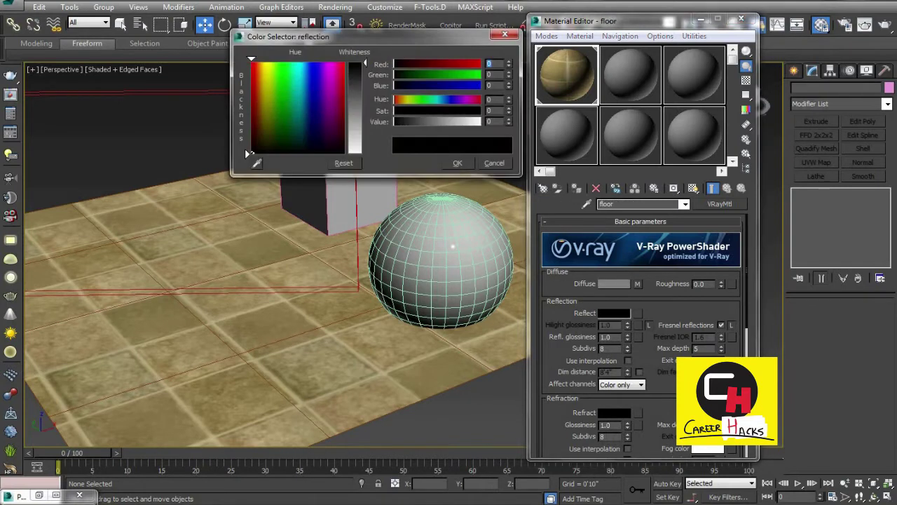
left_click_drag(365, 63, 364, 83)
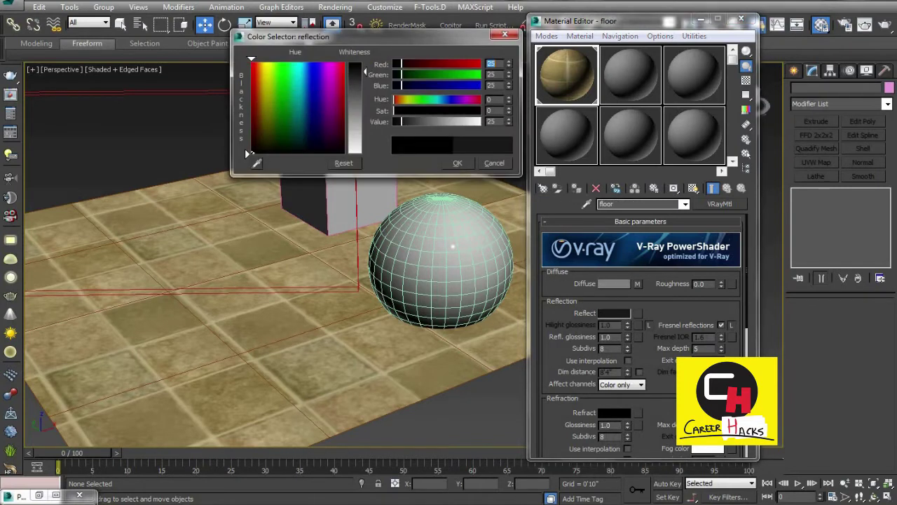
left_click(457, 163)
key("shift+q")
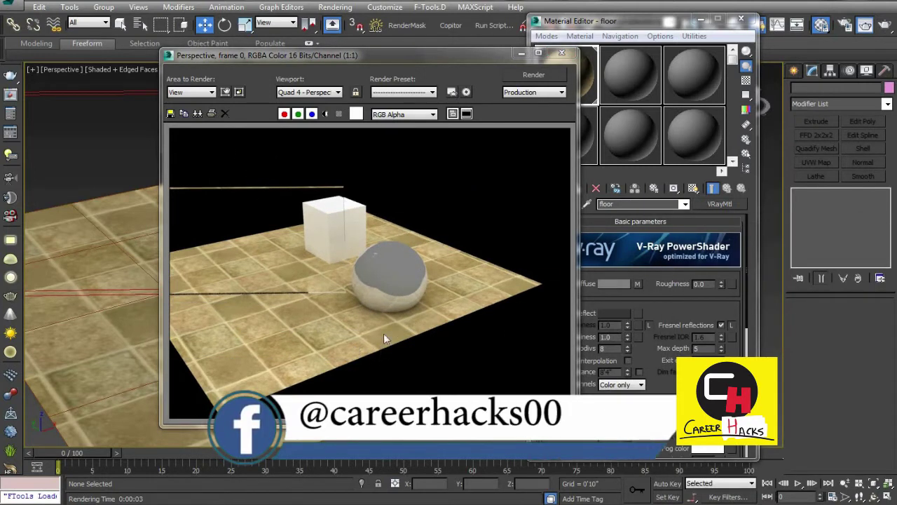
- Raise the floor's reflection colour to full white and render again
scroll(387, 325, "up", 1)
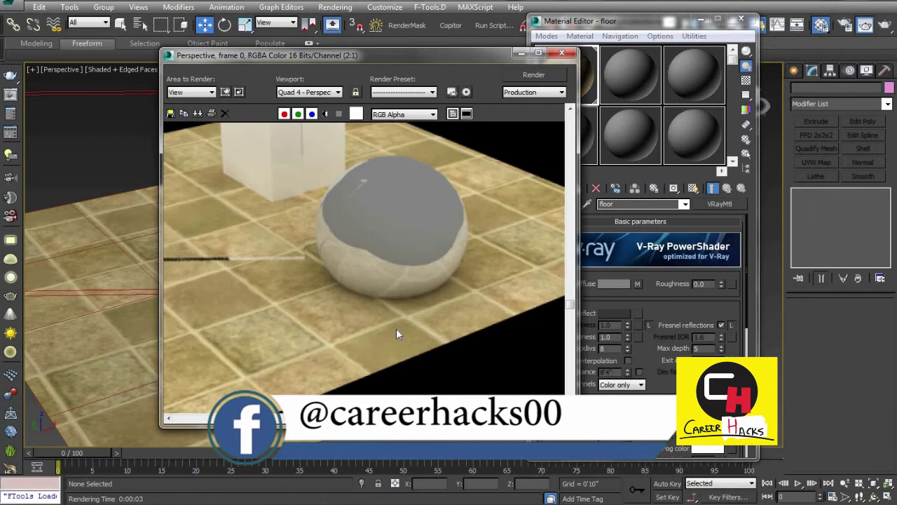
scroll(388, 330, "down", 1)
left_click(614, 313)
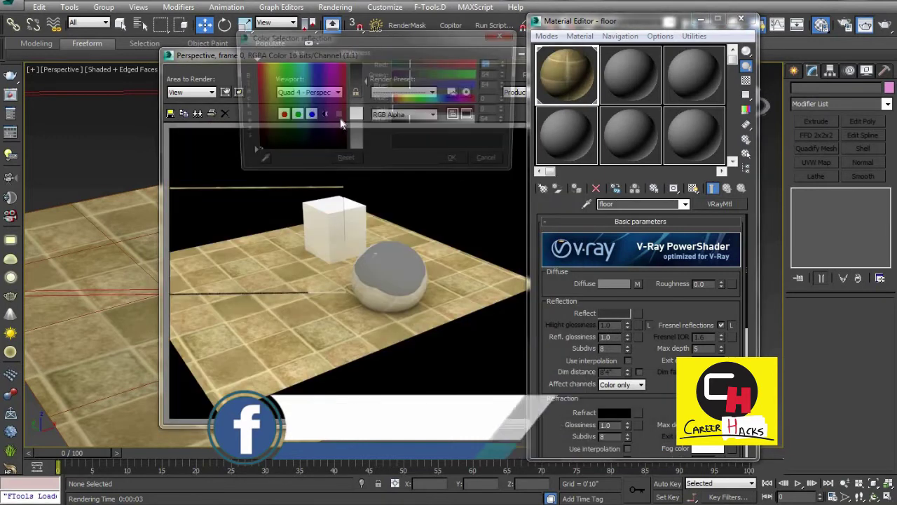
left_click(457, 163)
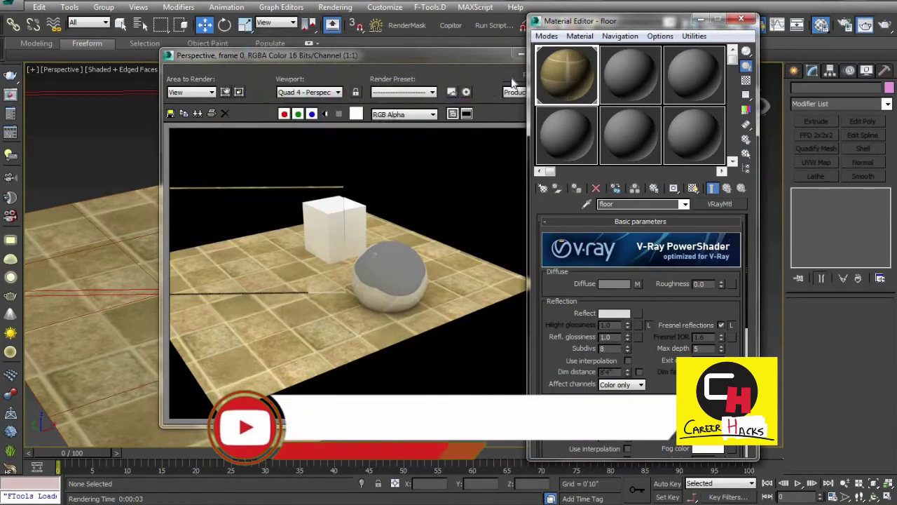
key("shift+q")
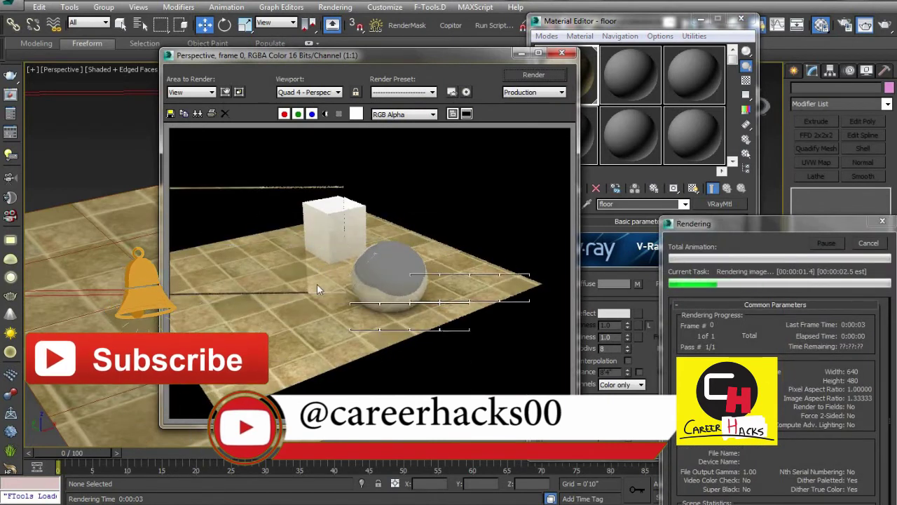
scroll(367, 330, "up", 1)
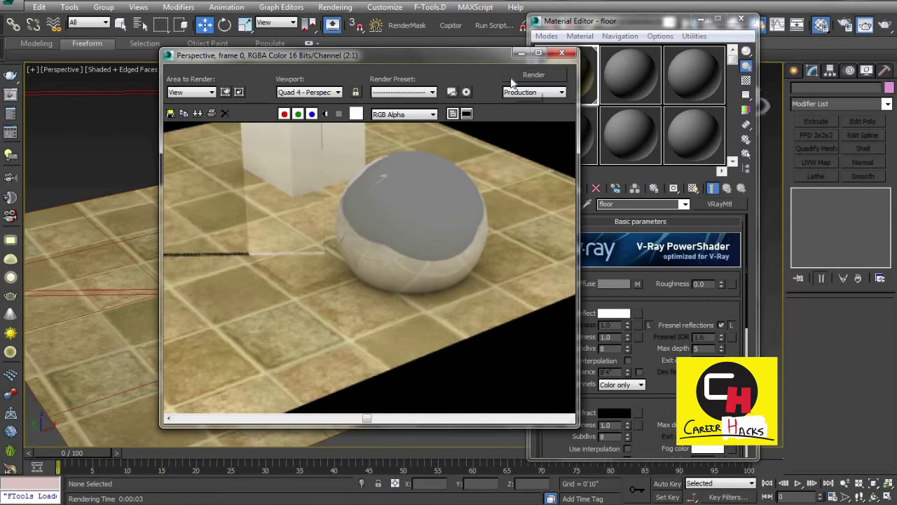
left_click(514, 79)
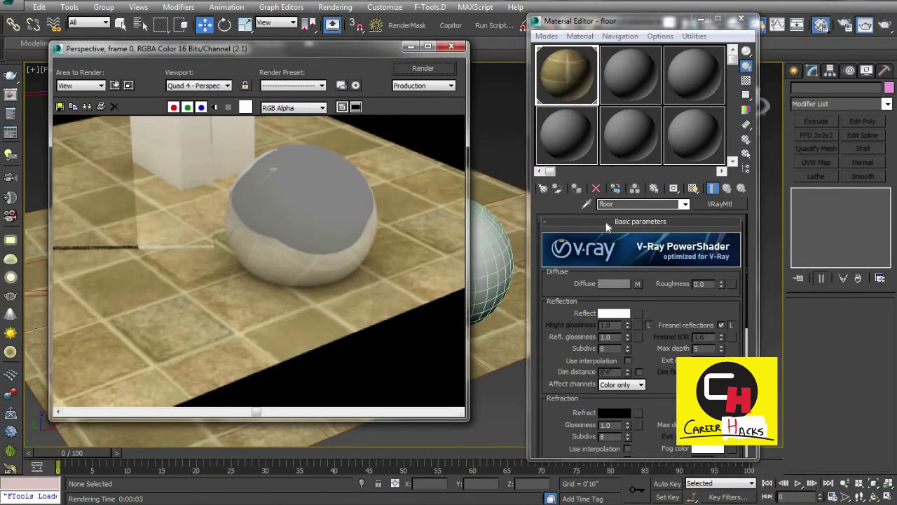
- Set the sphere material's reflection to black, re-render, and return to the floor material
left_click(615, 313)
left_click(394, 121)
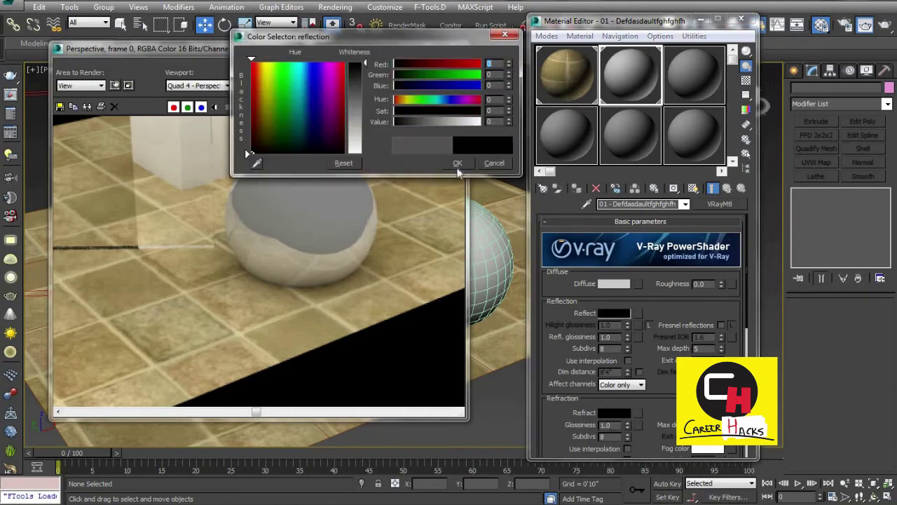
left_click(457, 162)
left_click_drag(281, 48, 340, 17)
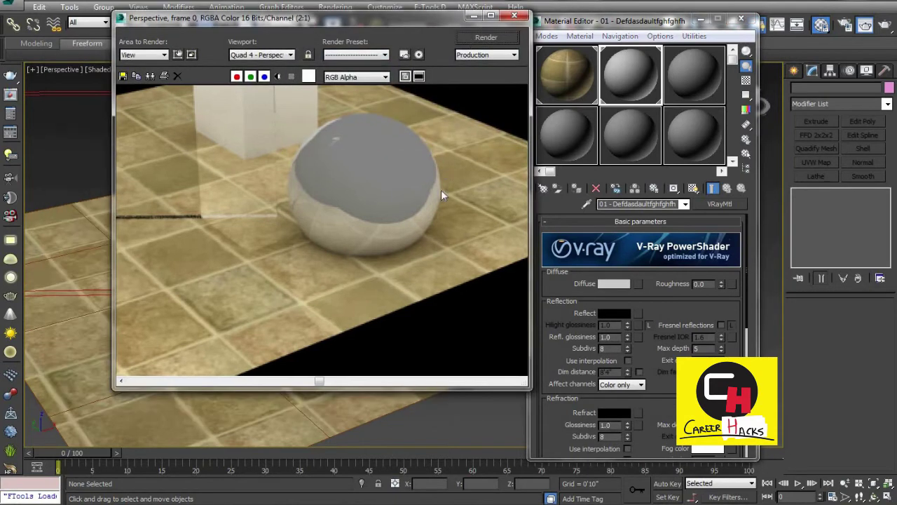
key("shift+q")
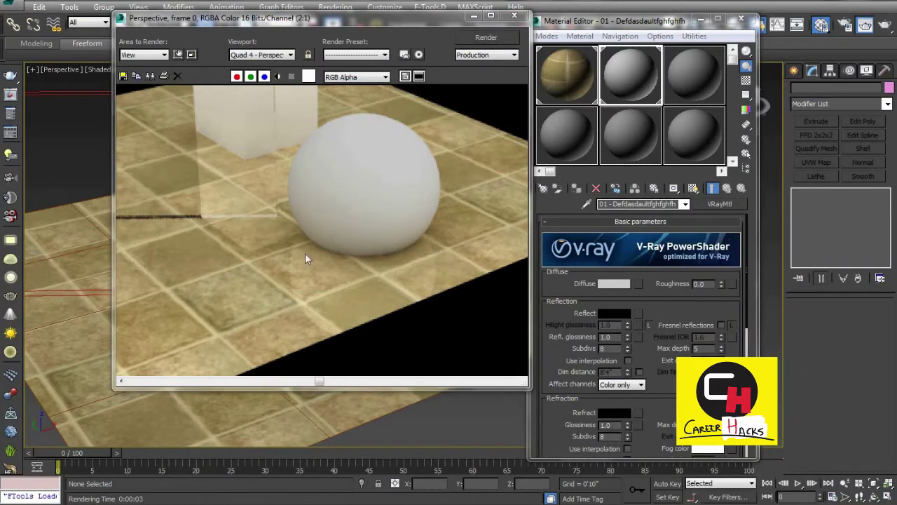
left_click(573, 71)
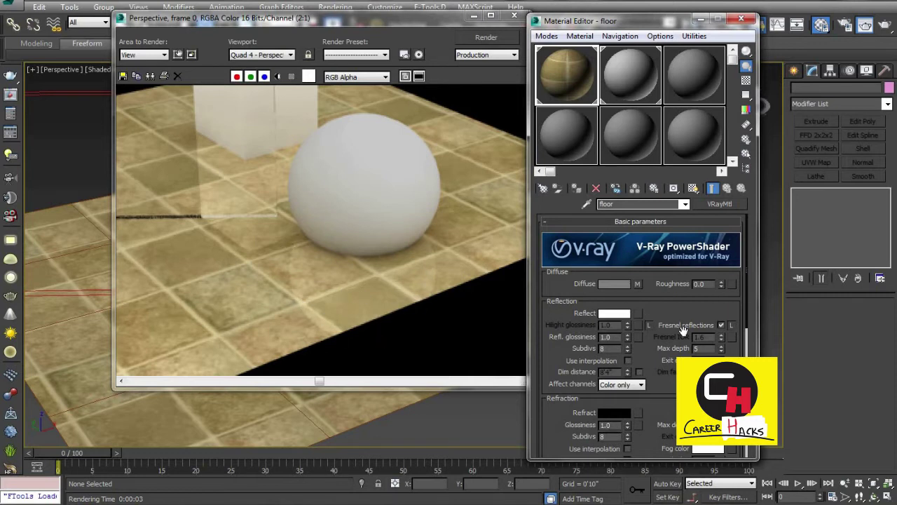
- Turn off Fresnel reflections on the floor material and render the mirror floor
left_click(720, 325)
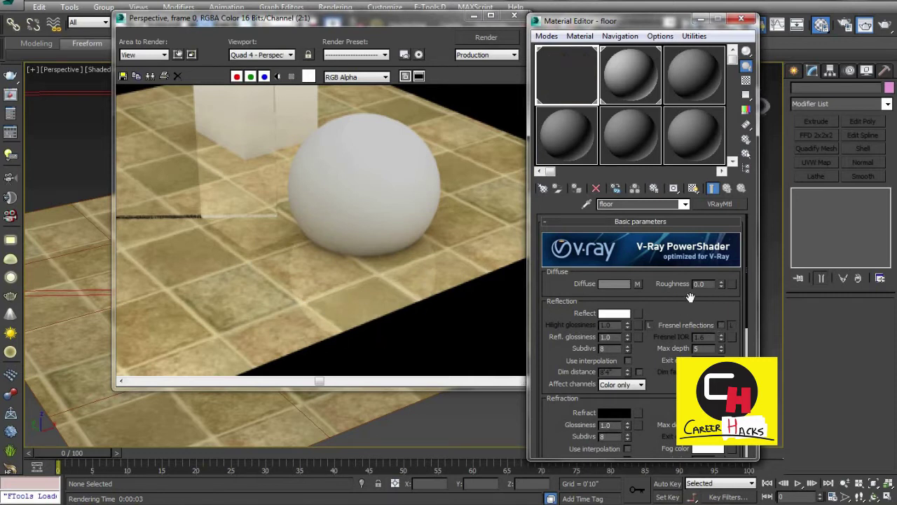
left_click(484, 47)
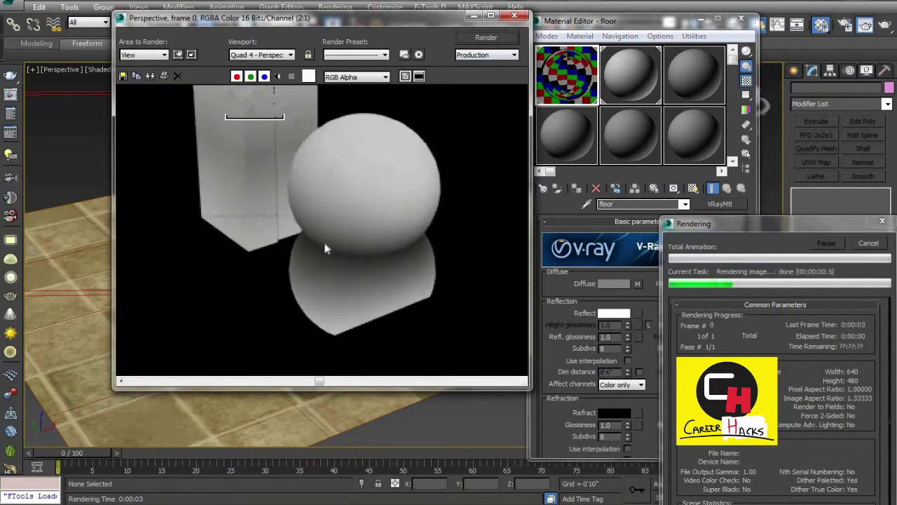
scroll(365, 293, "down", 1)
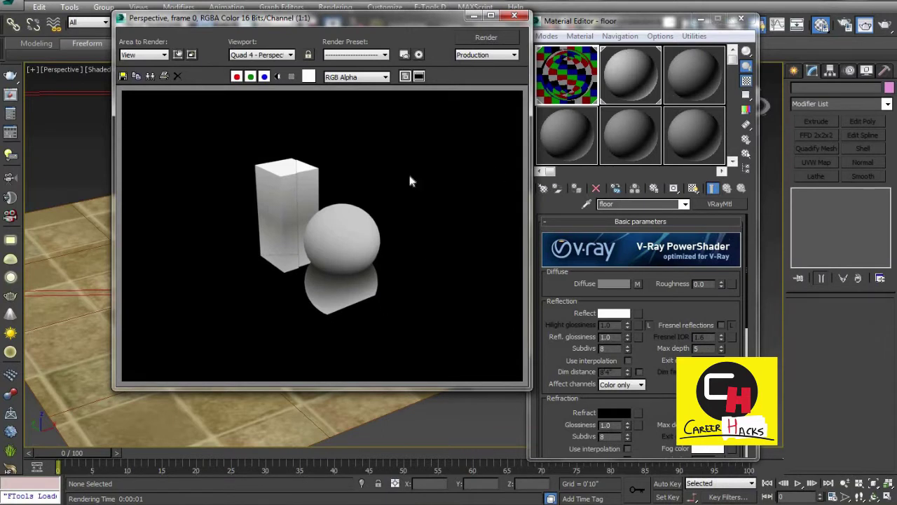
- Close the frame buffer and zoom and pan the Perspective view close to the cube and sphere
left_click(514, 15)
scroll(371, 329, "down", 6)
mouse_move(401, 201)
middle_mouse_down("alt")
mouse_move(370, 301)
mouse_move(414, 224)
middle_mouse_up("alt")
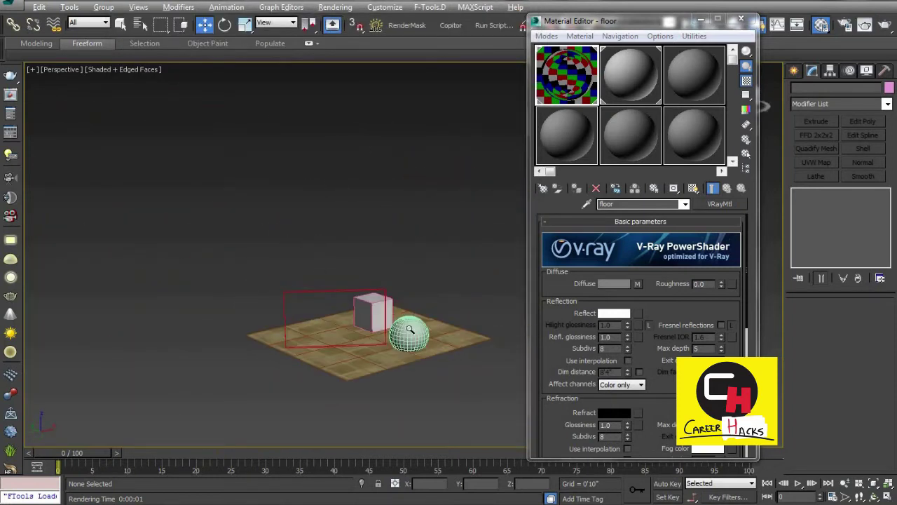
key("alt+z")
mouse_move(411, 325)
left_mouse_down()
mouse_move(450, 300)
mouse_move(273, 210)
left_mouse_up()
key("ctrl+p")
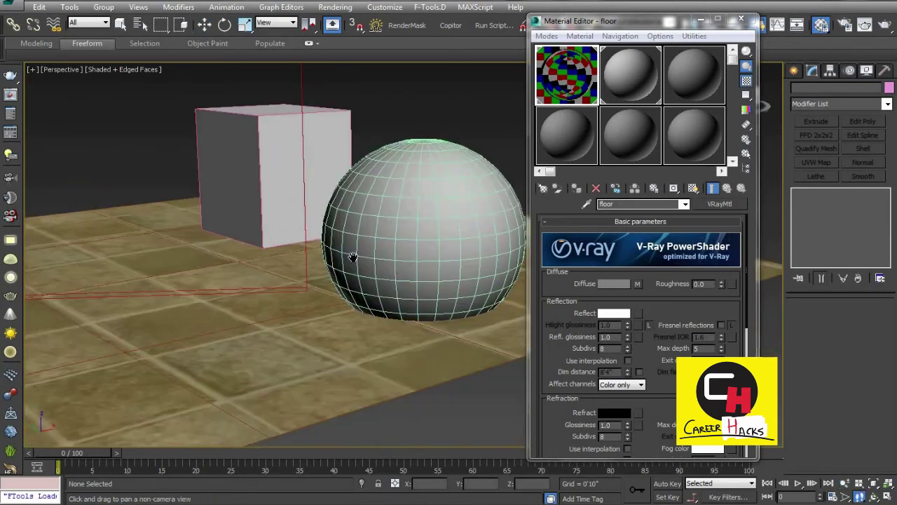
left_click_drag(351, 257, 390, 326)
key("w")
- Check the floor's reflection colour, zoom out slightly, and render the closer view
left_click(609, 315)
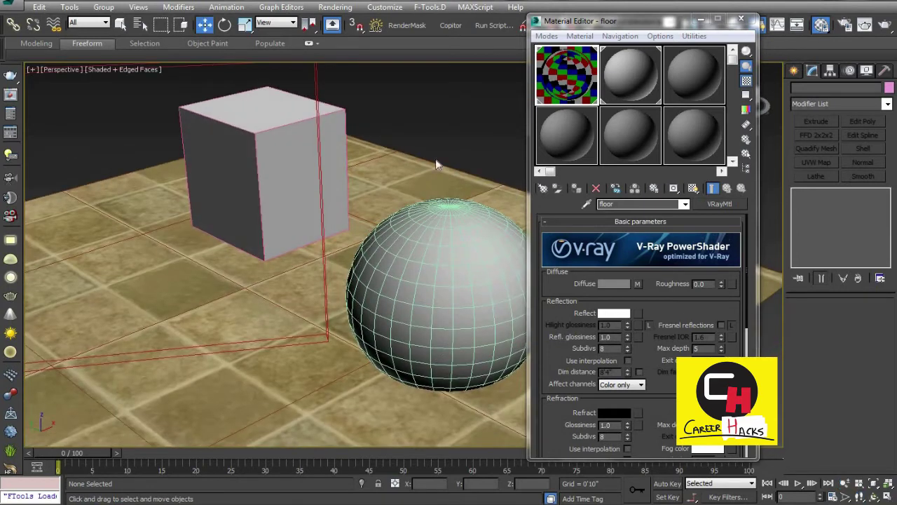
key("Return")
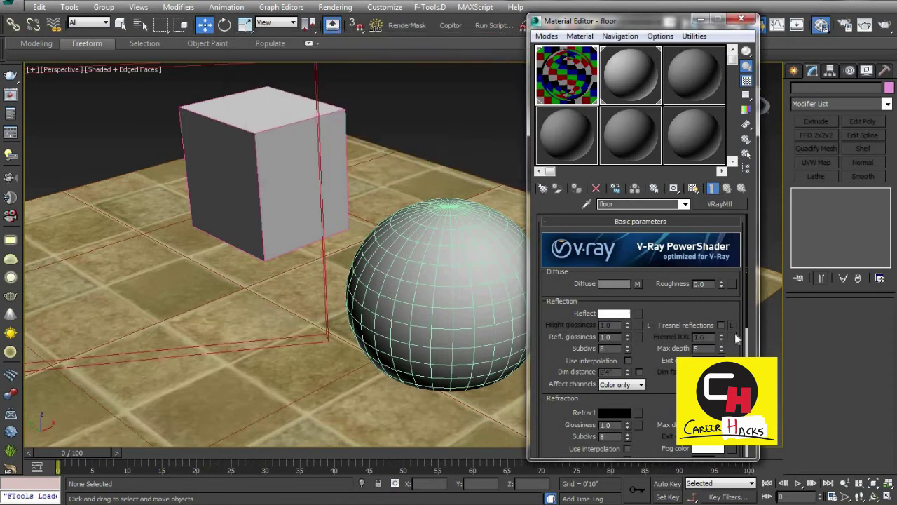
key("alt+z")
mouse_move(321, 303)
left_mouse_down()
mouse_move(253, 325)
mouse_move(306, 296)
left_mouse_up()
key("w")
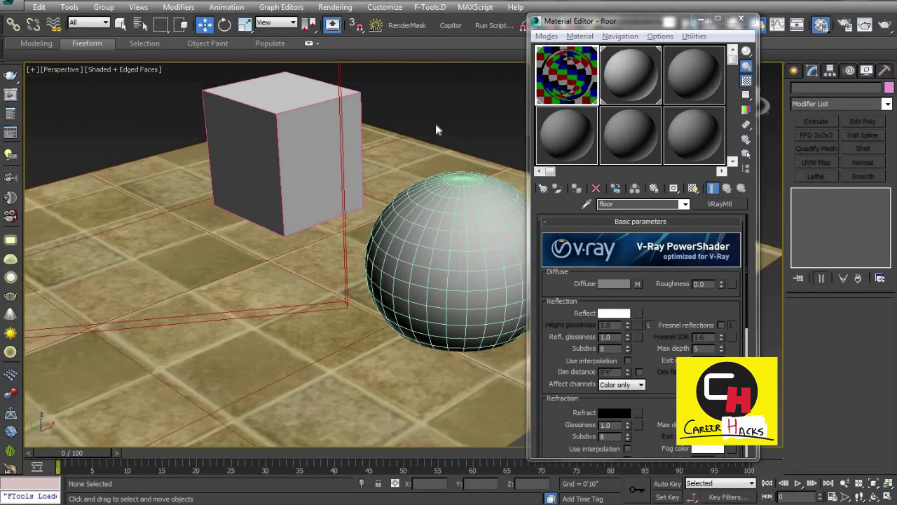
key("shift+q")
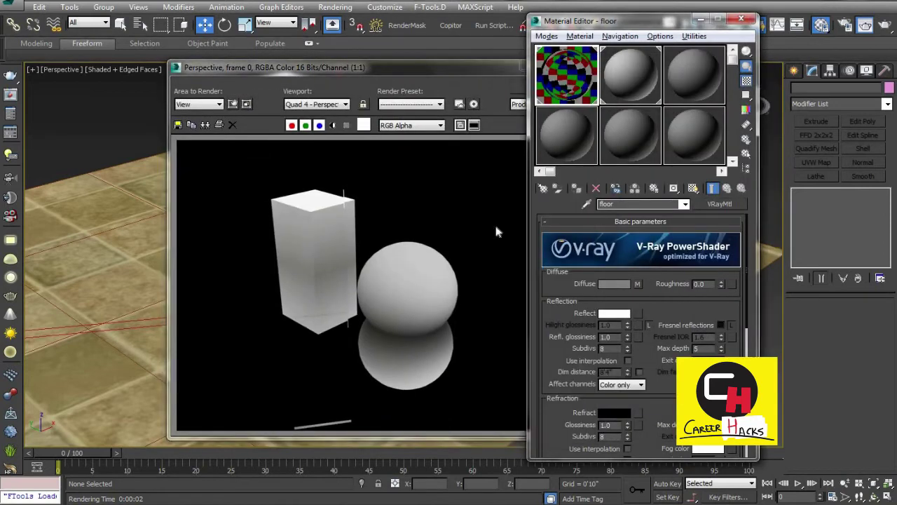
left_click_drag(470, 73, 399, 77)
left_click(461, 89)
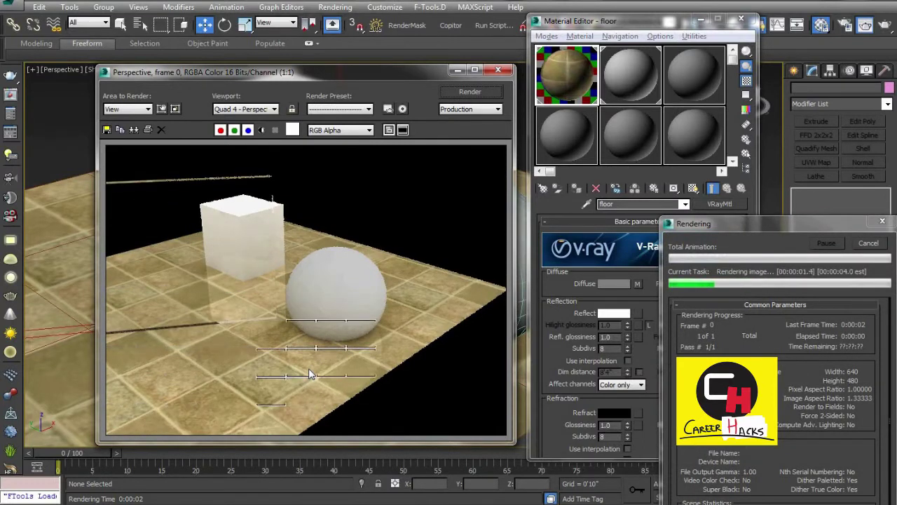
scroll(344, 245, "up", 1)
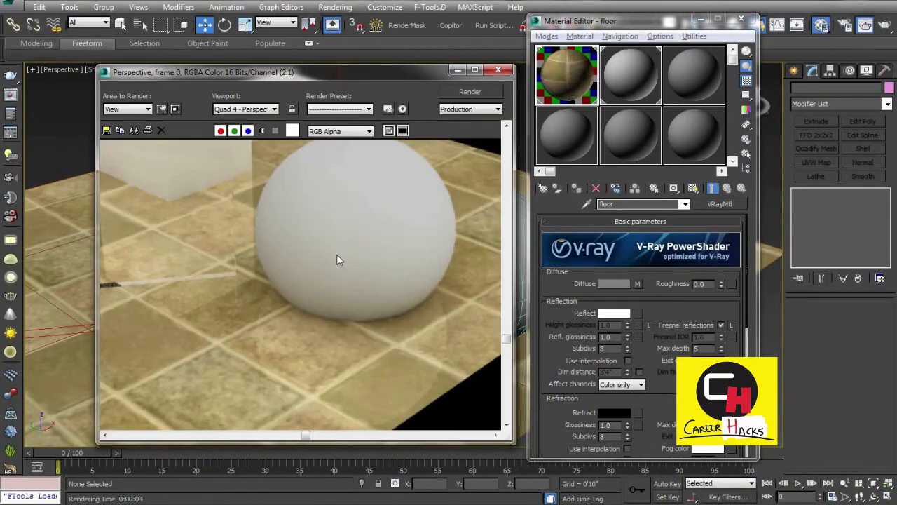
middle_click_drag(380, 328, 326, 300)
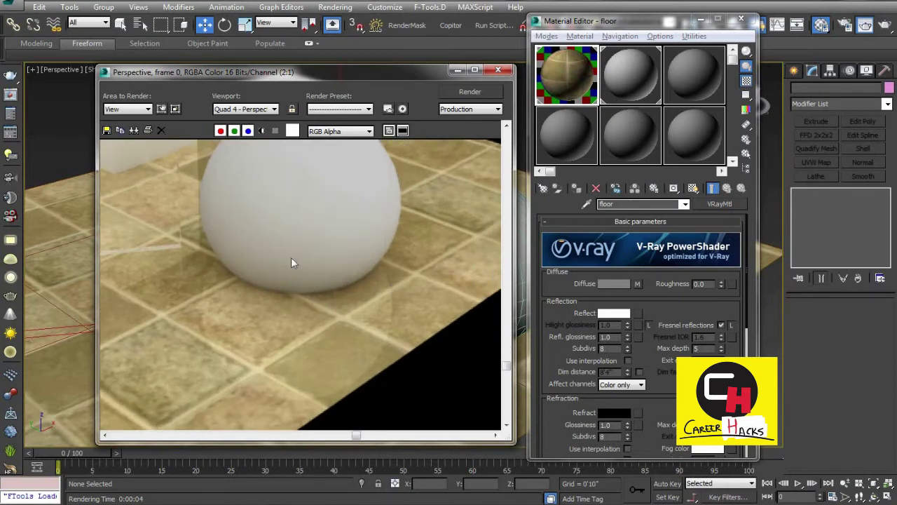
scroll(292, 261, "down", 1)
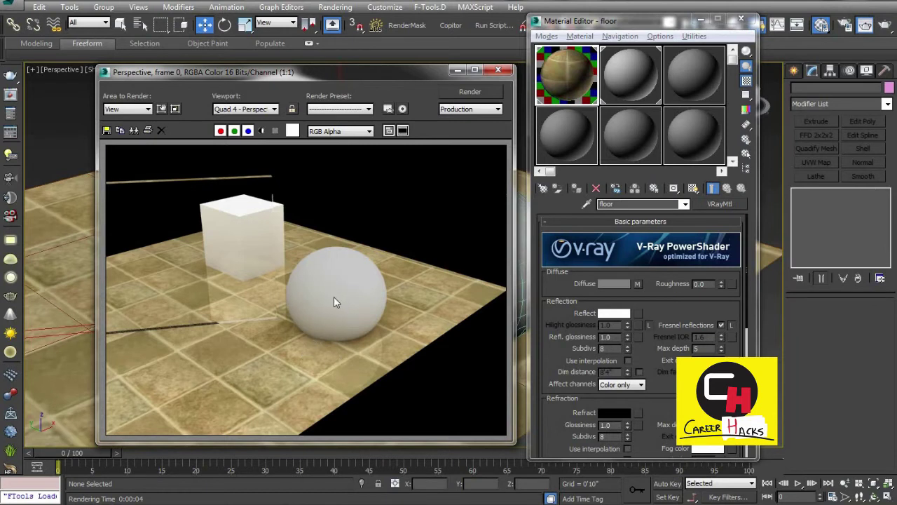
scroll(333, 302, "up", 1)
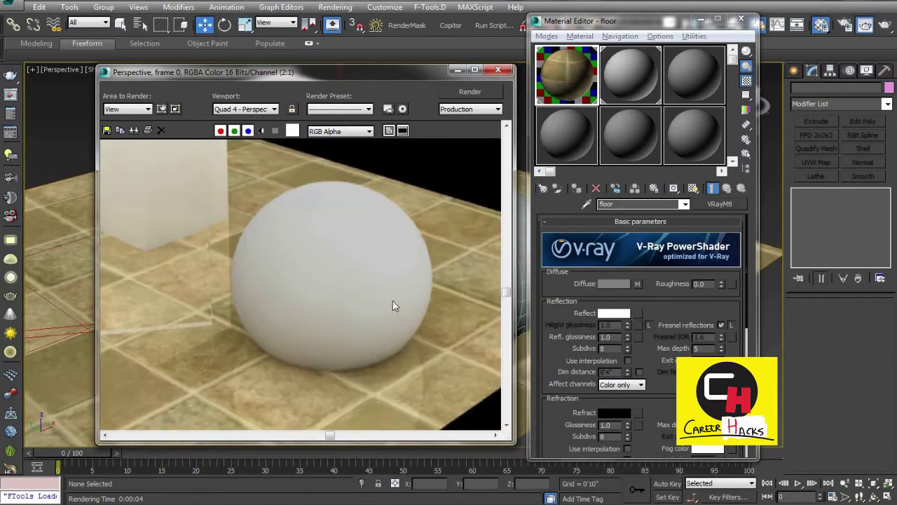
middle_click_drag(340, 344, 367, 257)
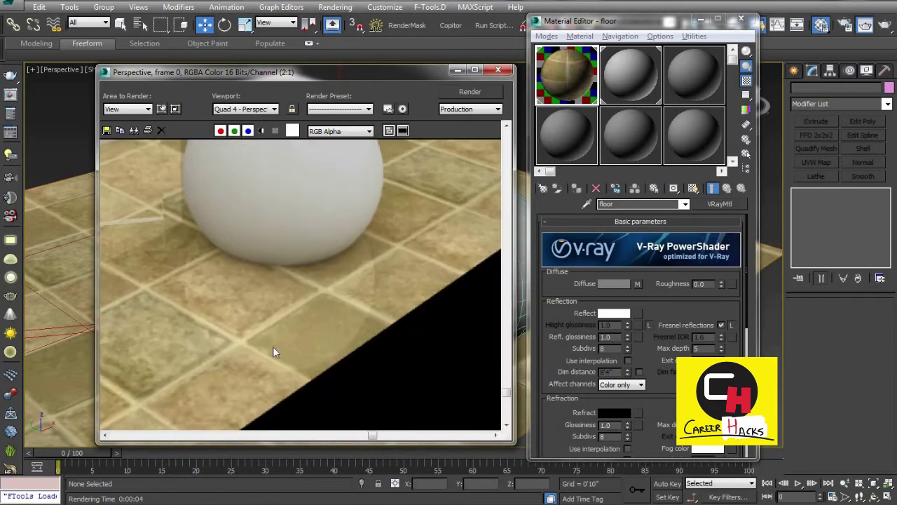
scroll(388, 269, "down", 2)
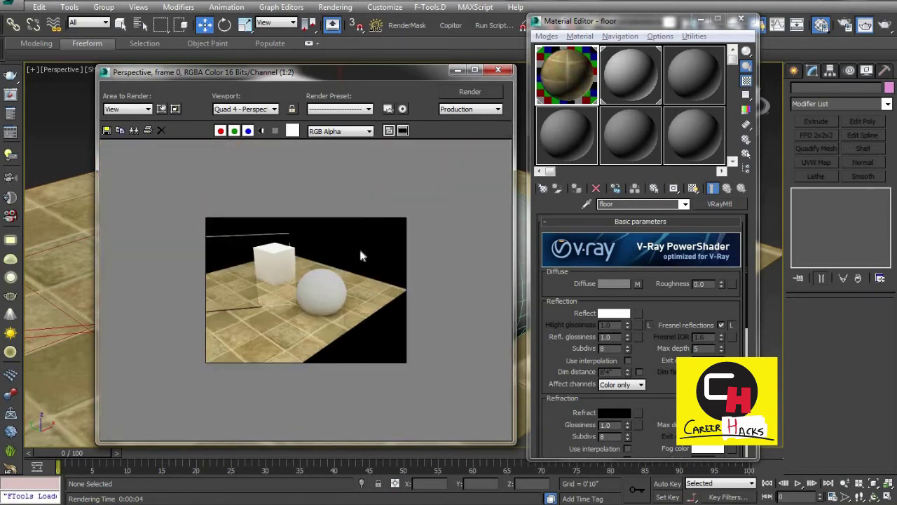
scroll(389, 231, "up", 1)
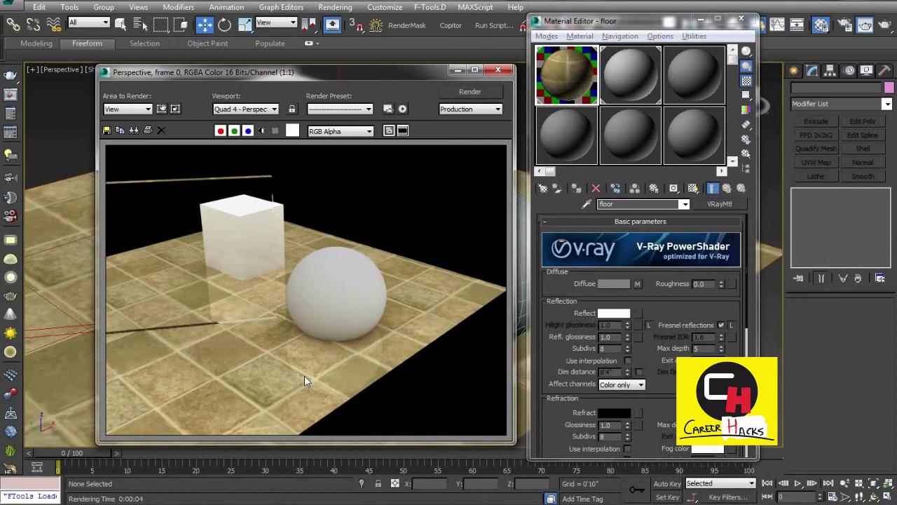
- Turn off floor Fresnel reflections and darken its reflect colour to about 27 grey, rendering each change
left_click(661, 330)
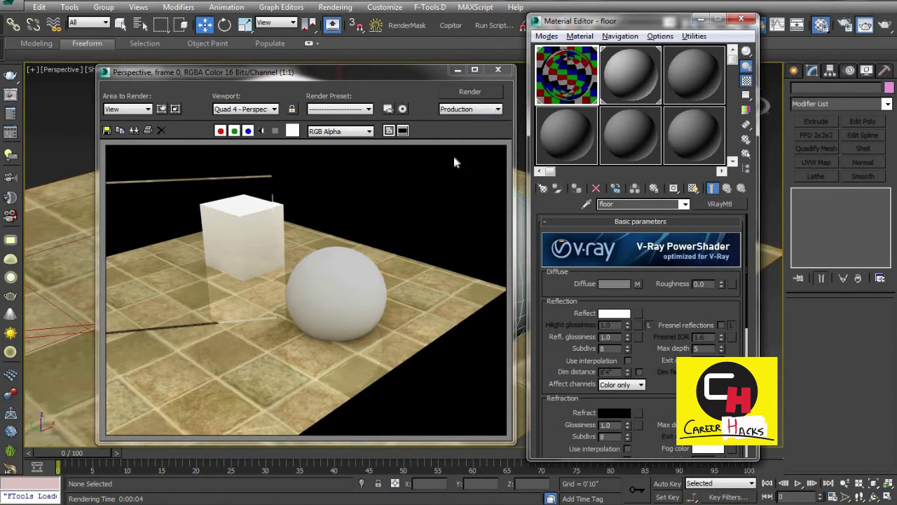
left_click(470, 92)
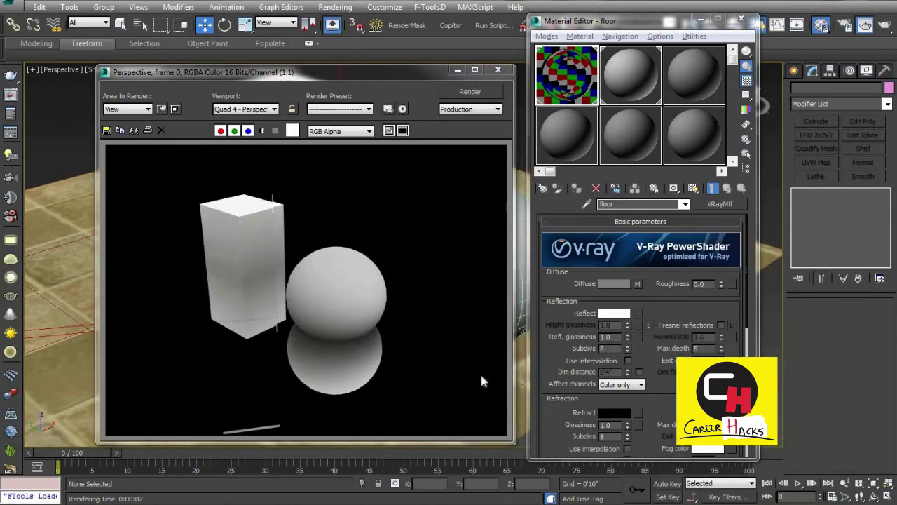
left_click(612, 317)
left_click_drag(481, 121, 410, 121)
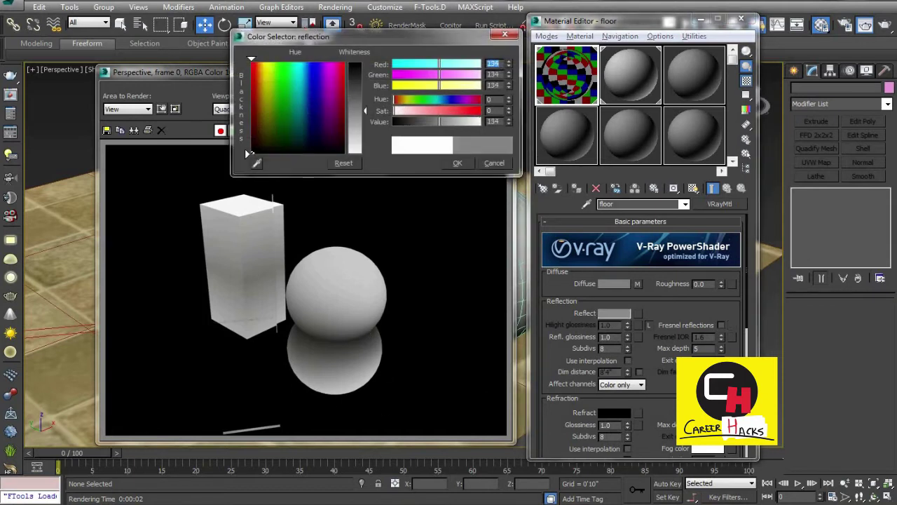
left_click(363, 72)
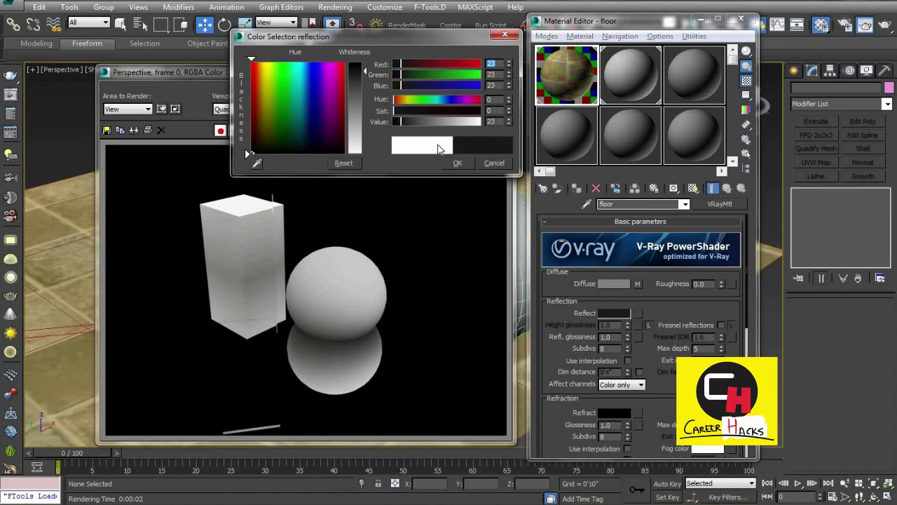
left_click(457, 163)
key("shift+q")
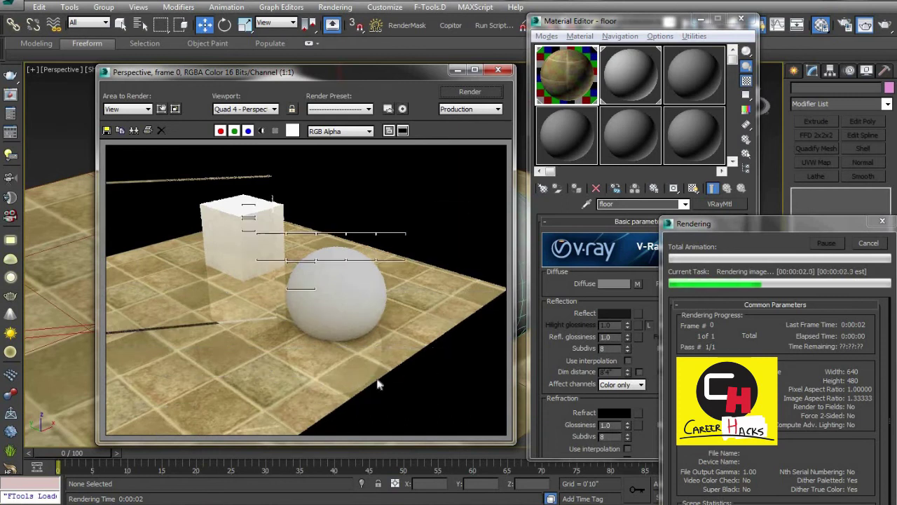
- Recheck the floor's dark grey reflection colour and render again
left_click(614, 312)
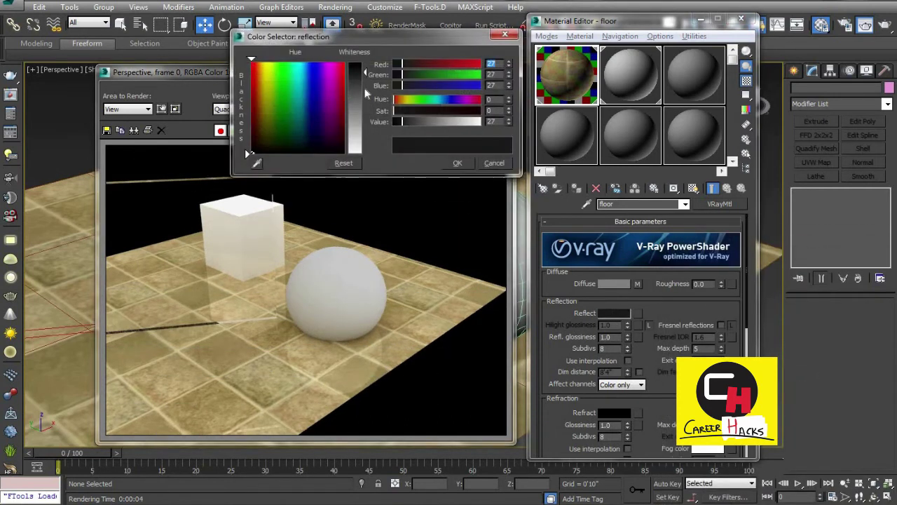
left_click(456, 163)
key("shift+q")
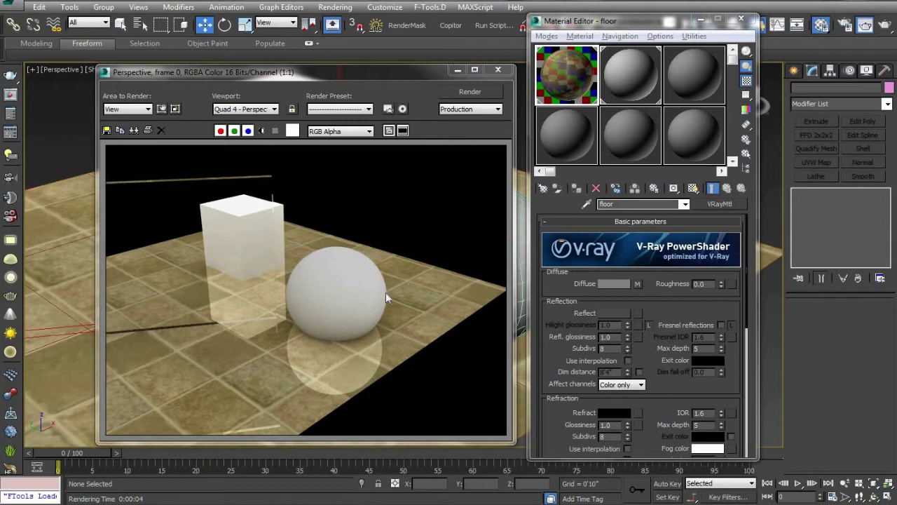
- Lighten the floor's reflect colour to grey 42, re-render, and zoom in on the sphere's reflection
left_click(614, 313)
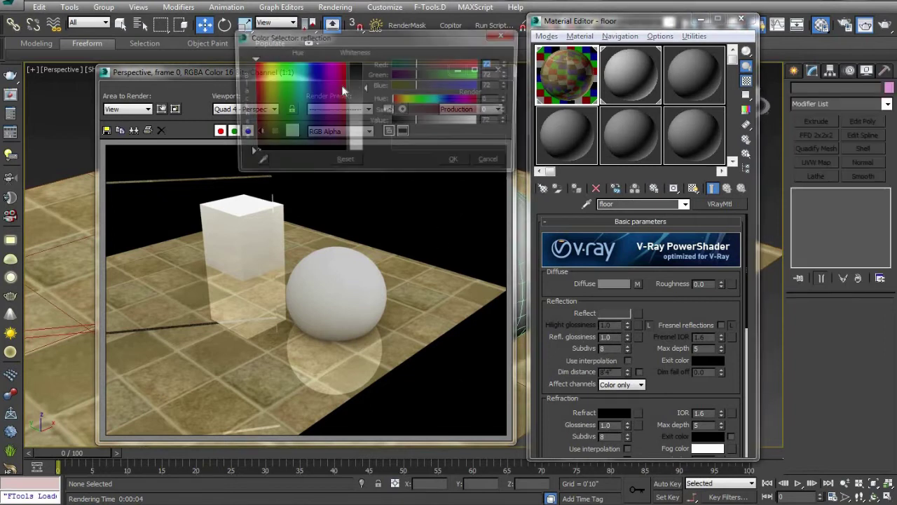
left_click(458, 162)
left_click(469, 92)
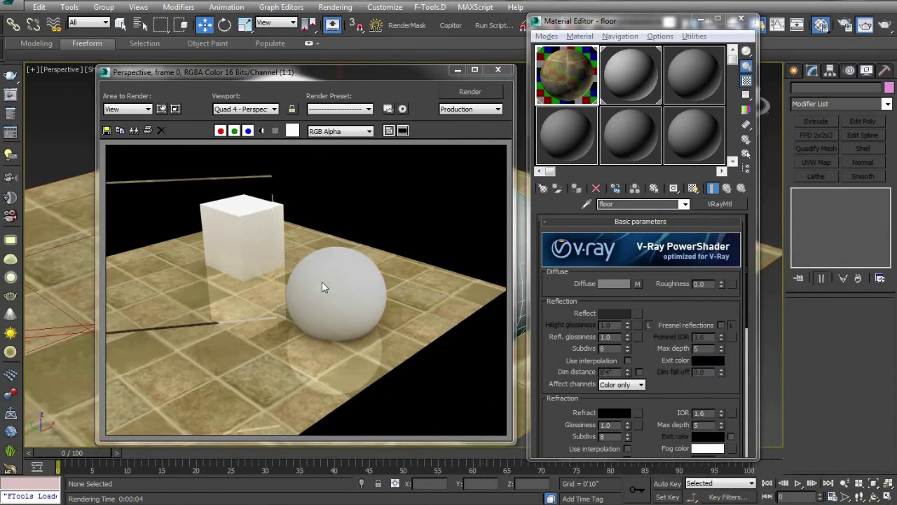
scroll(331, 378, "up", 1)
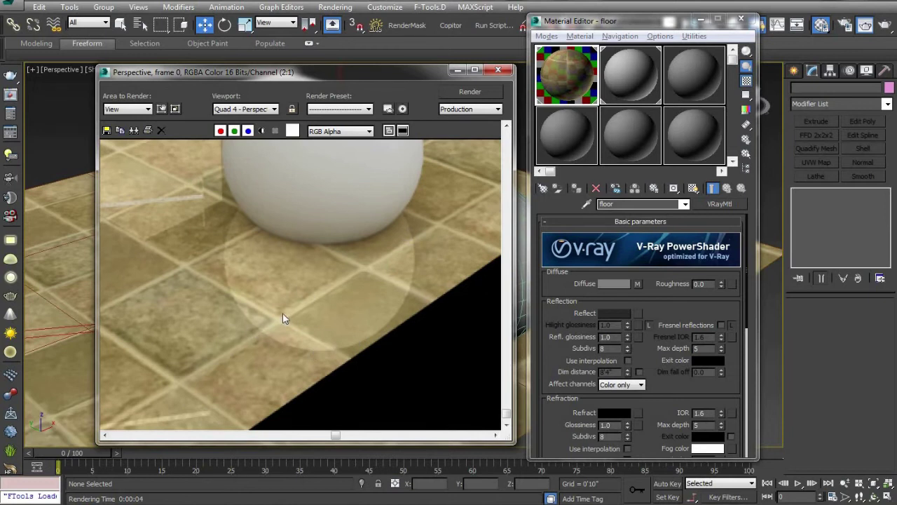
scroll(322, 375, "down", 1)
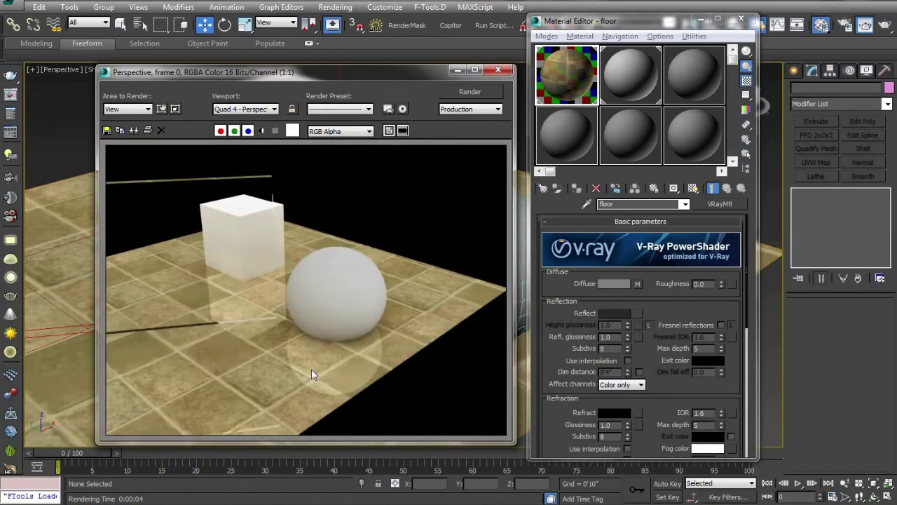
scroll(311, 368, "up", 1)
scroll(312, 368, "down", 1)
scroll(333, 366, "up", 1)
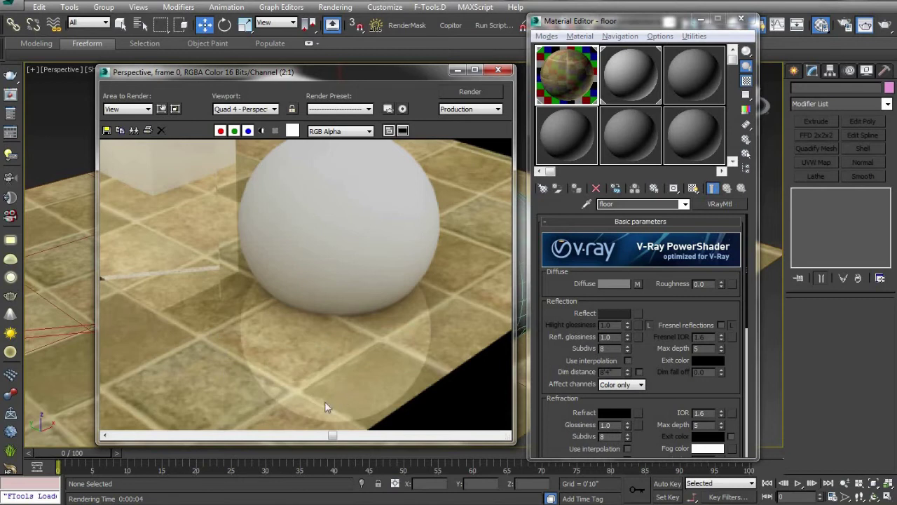
- Set the floor's reflection glossiness to 0.8 and re-render the scene
double_click(605, 337)
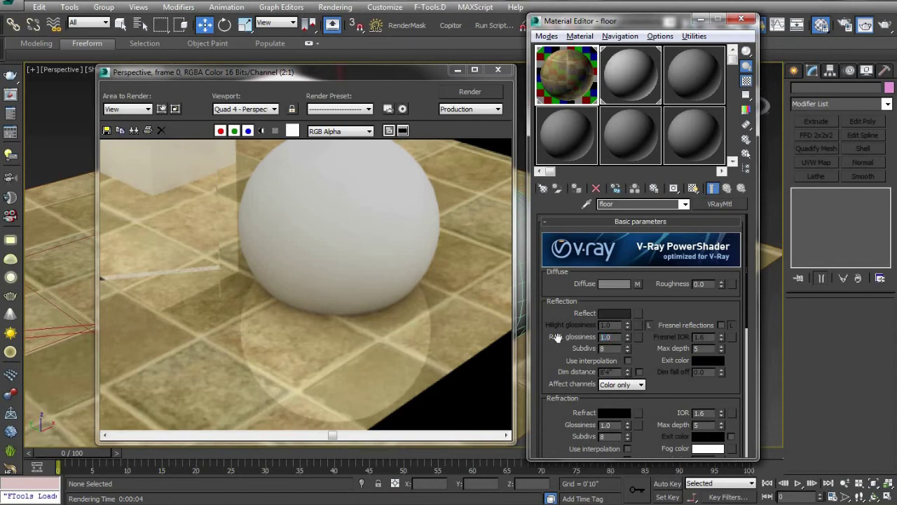
type("0.8")
key("Return")
left_click(468, 110)
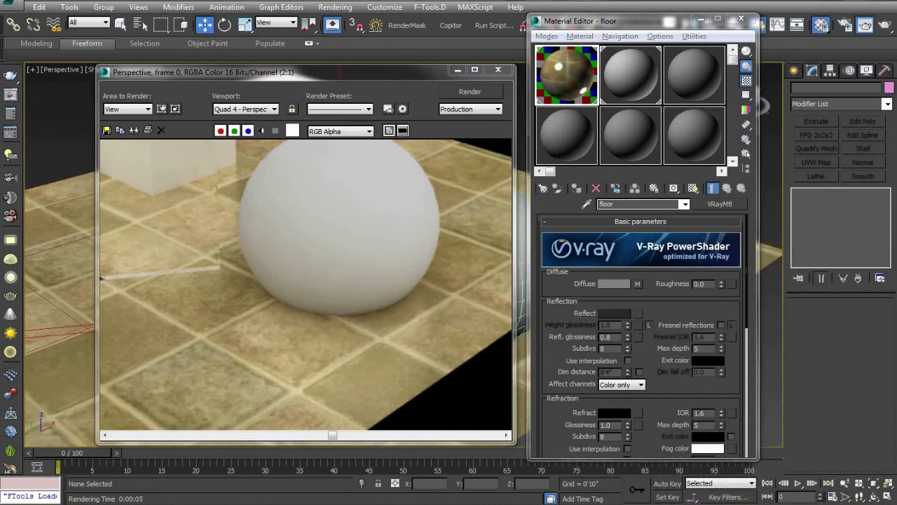
- Change the reflection glossiness to 0.9
left_click(558, 340)
type(".9")
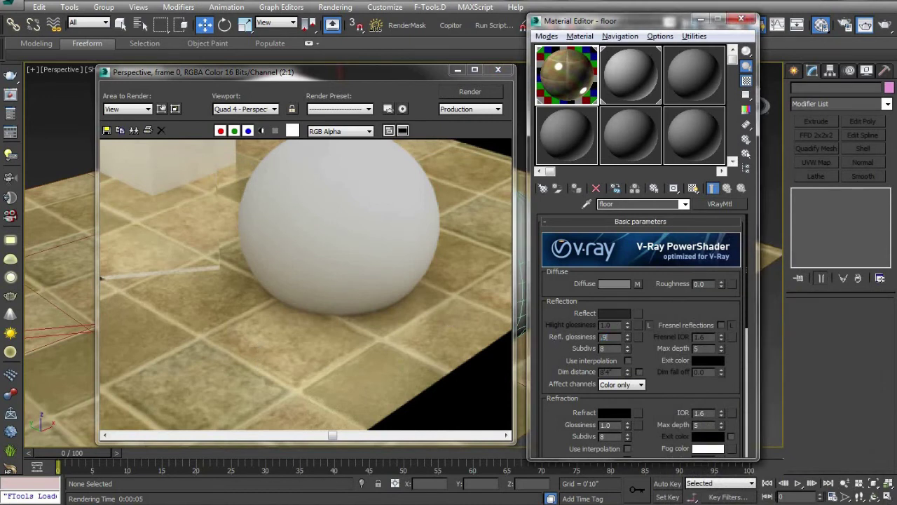
type("5")
key("Return")
scroll(230, 299, "down", 1)
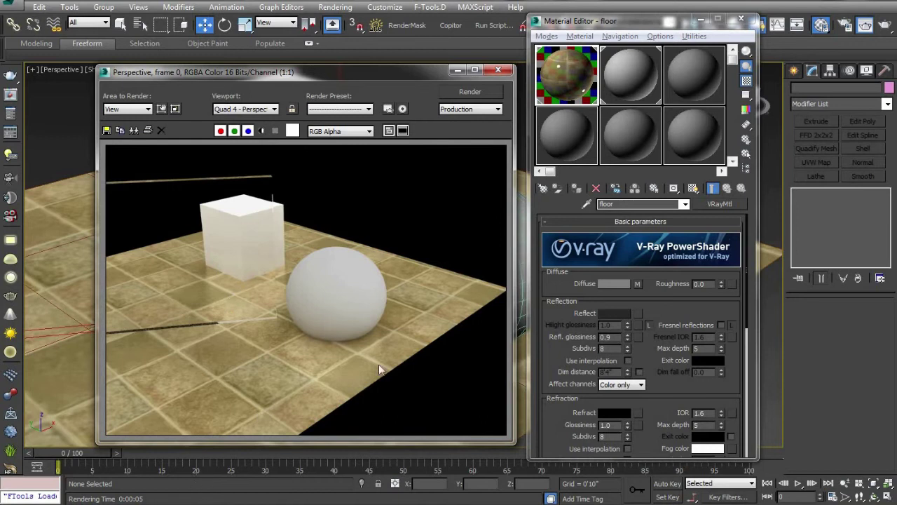
- Set Area to Render to Region and place the box over the floor below the sphere
scroll(306, 370, "up", 1)
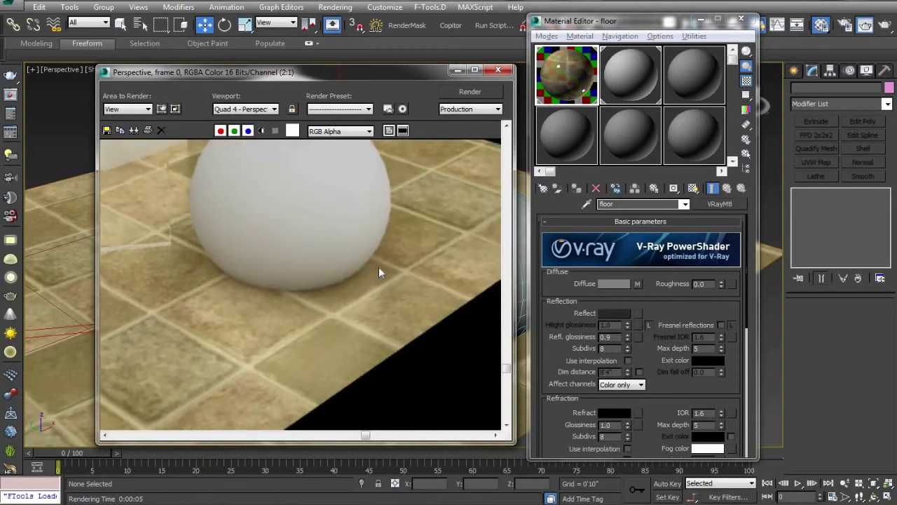
left_click(127, 110)
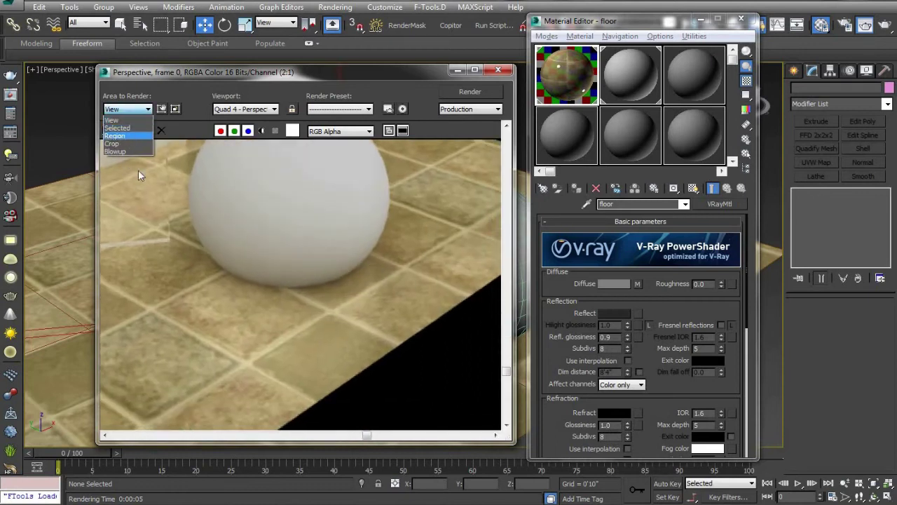
left_click(115, 135)
left_click_drag(145, 174, 418, 364)
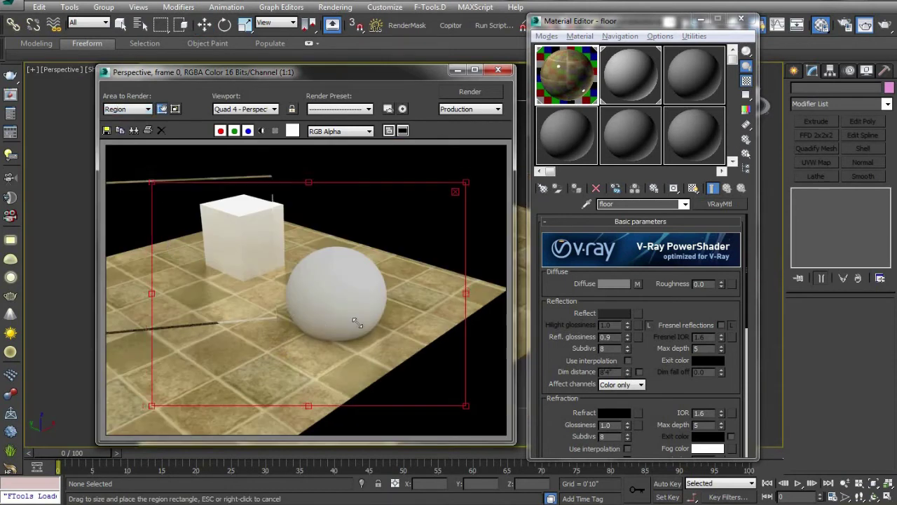
left_click_drag(442, 396, 295, 362)
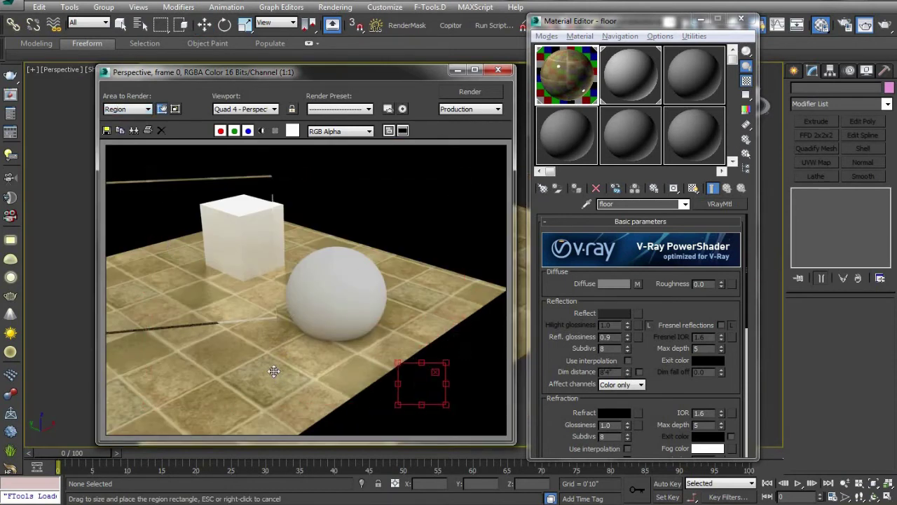
- Render the region, then widen the box rightward and extend it down the floor
left_click(463, 96)
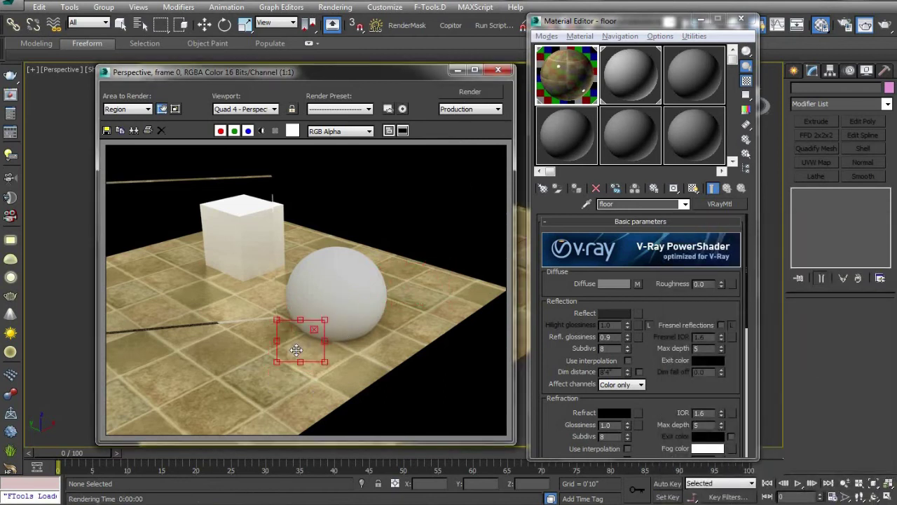
left_click_drag(391, 345, 398, 344)
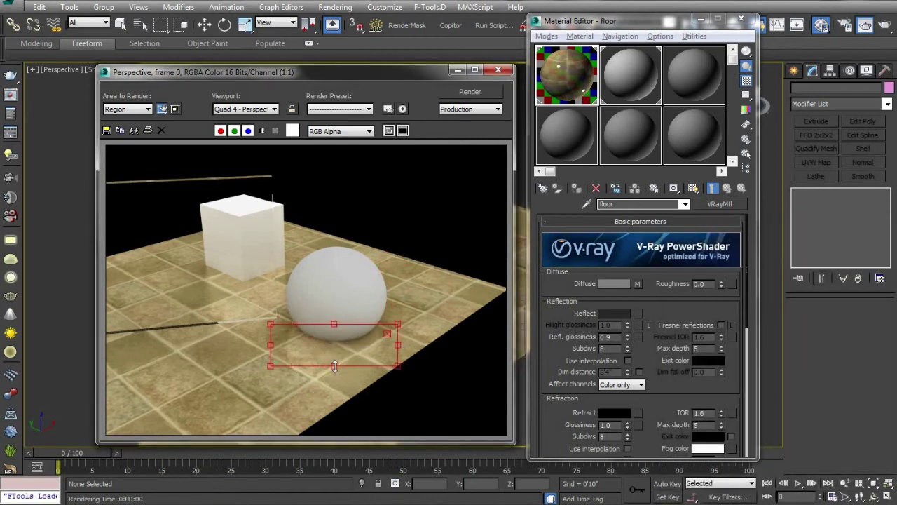
left_click_drag(334, 390, 334, 393)
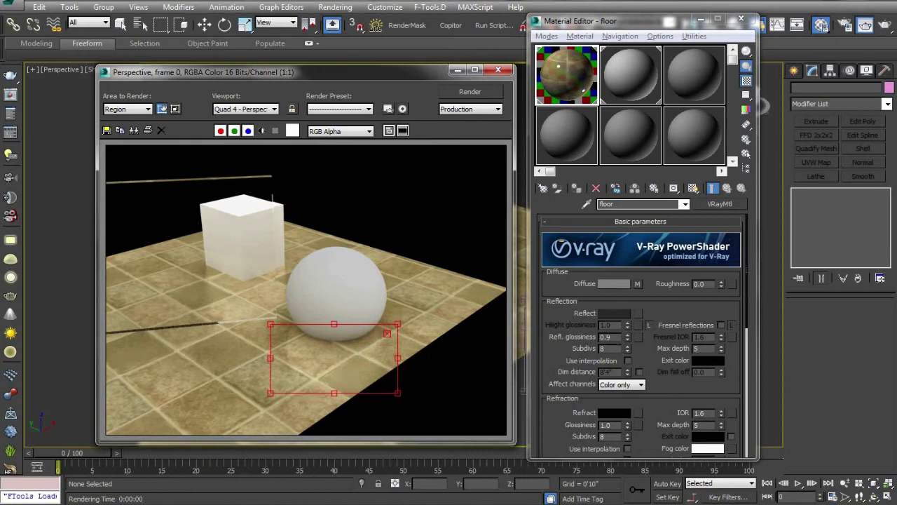
double_click(607, 337)
- Try reflection glossiness 0.95, 0.99 and 0.92, region-rendering after each
type("0.95")
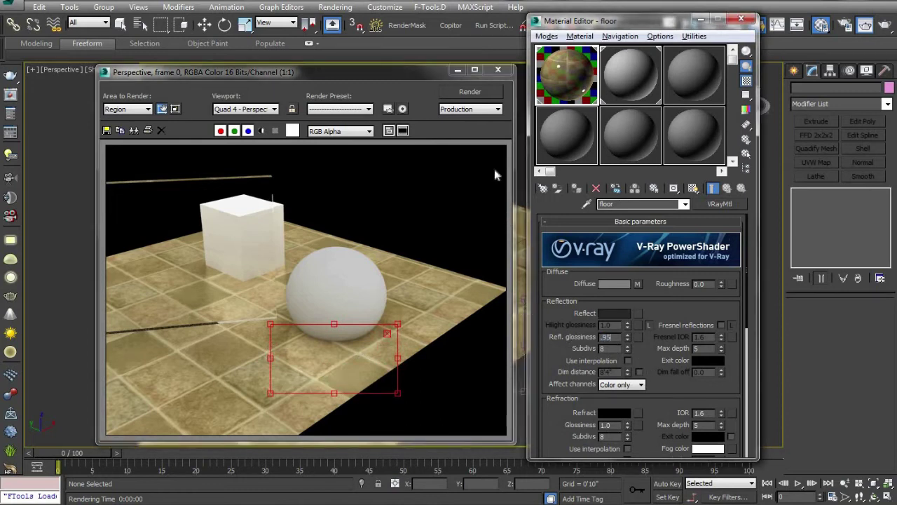
left_click(471, 92)
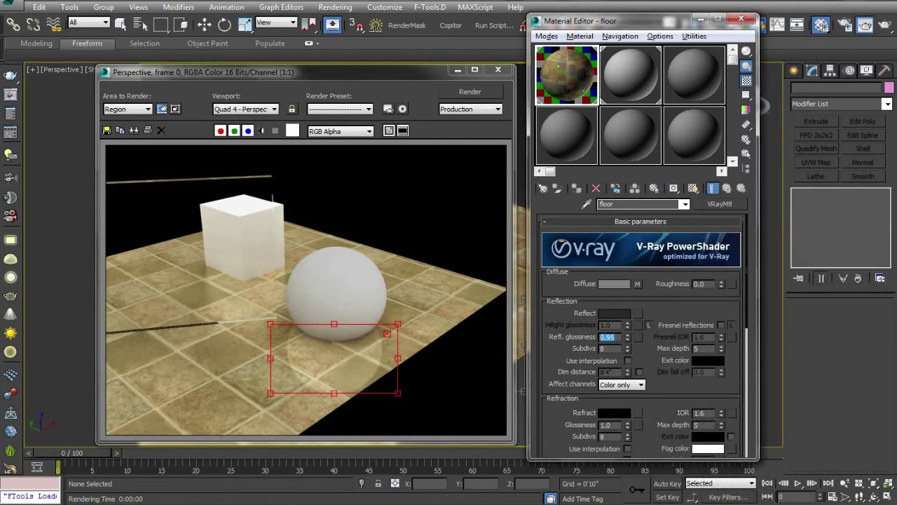
type("9")
key("Return")
left_click(479, 96)
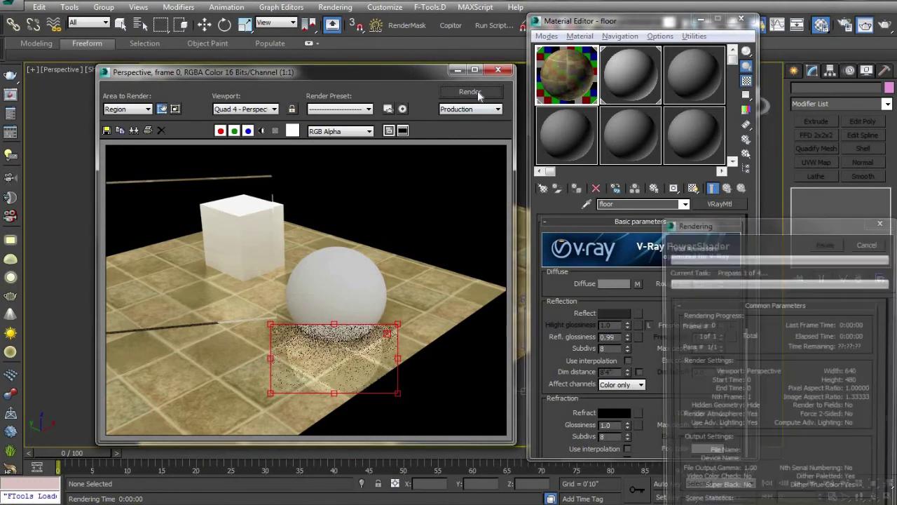
left_click(574, 339)
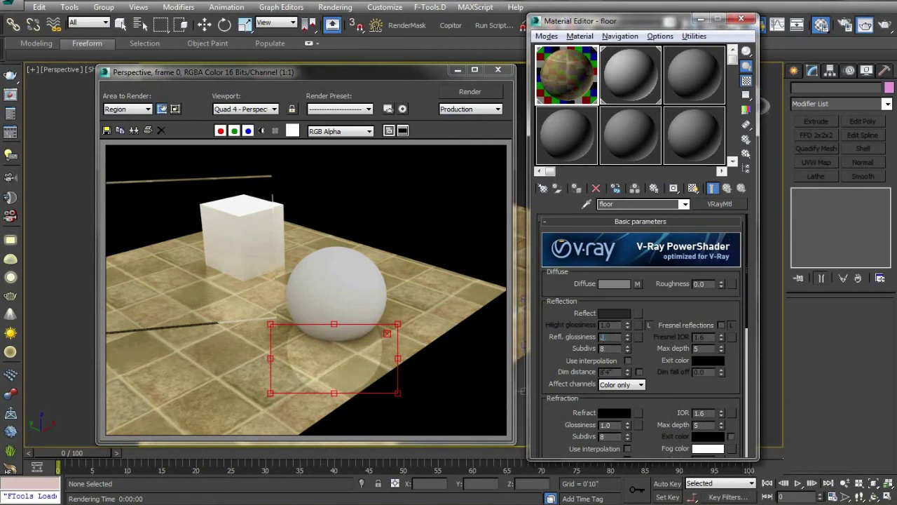
type(".92")
key("Return")
left_click(476, 95)
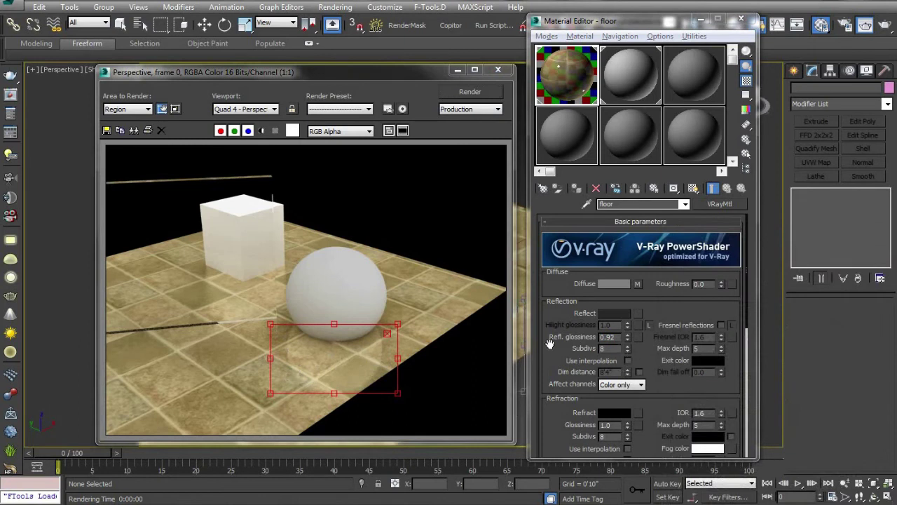
- Region-render at glossiness 0.9, then settle on 0.85 and re-render
type(".9")
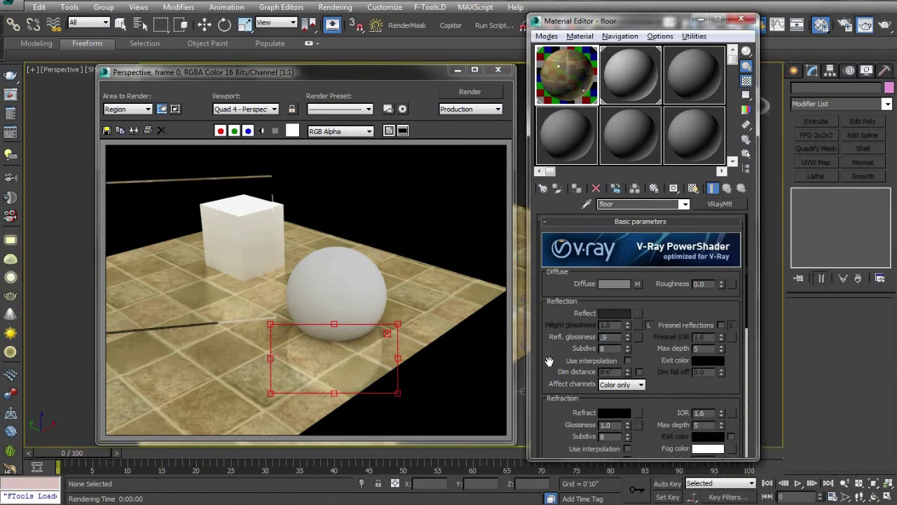
key("Return")
left_click(491, 94)
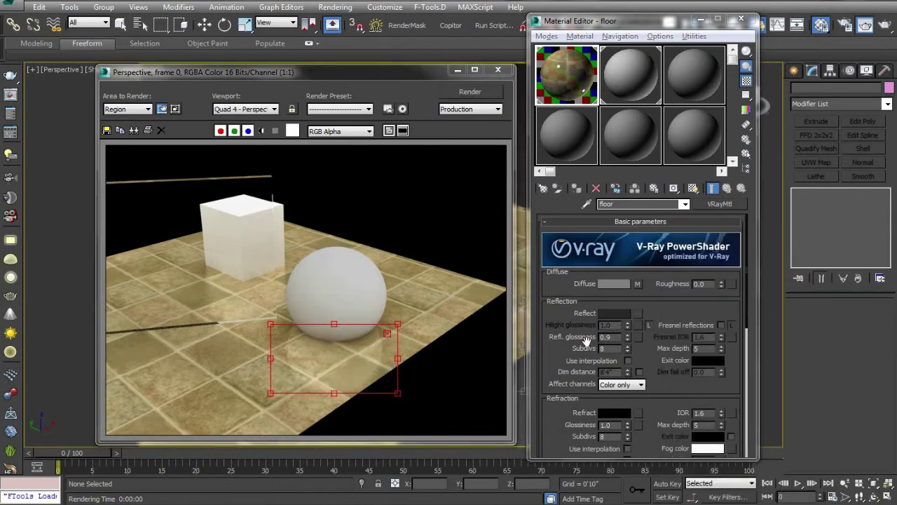
type(".85")
key("Return")
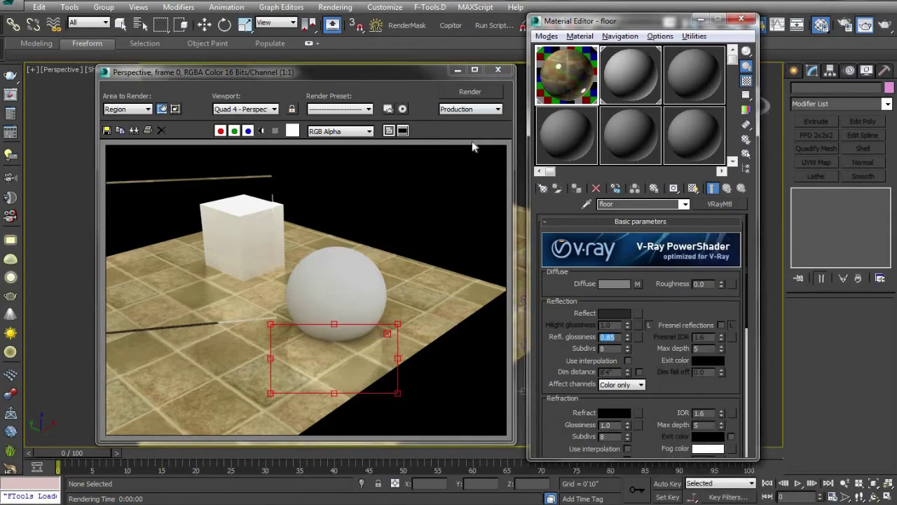
left_click(469, 92)
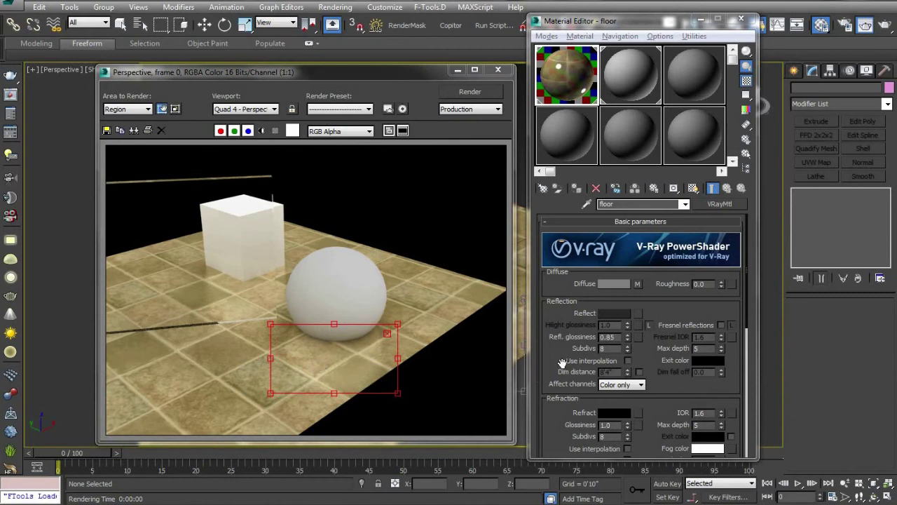
- Set the floor's reflect colour to mid grey 134 and re-render the region
left_click(614, 314)
left_click(367, 111)
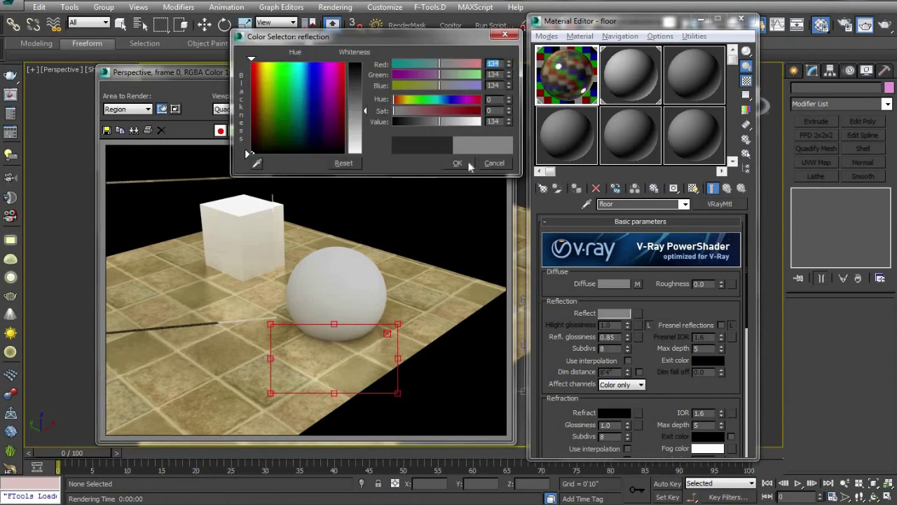
left_click(457, 162)
key("shift+q")
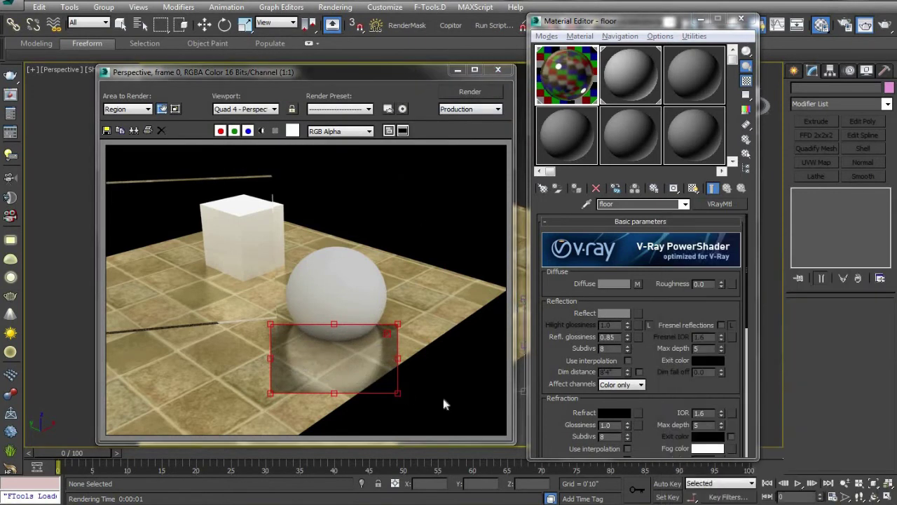
- Try reflection glossiness 0.7 and then 0.4, region-rendering each
key("Tab")
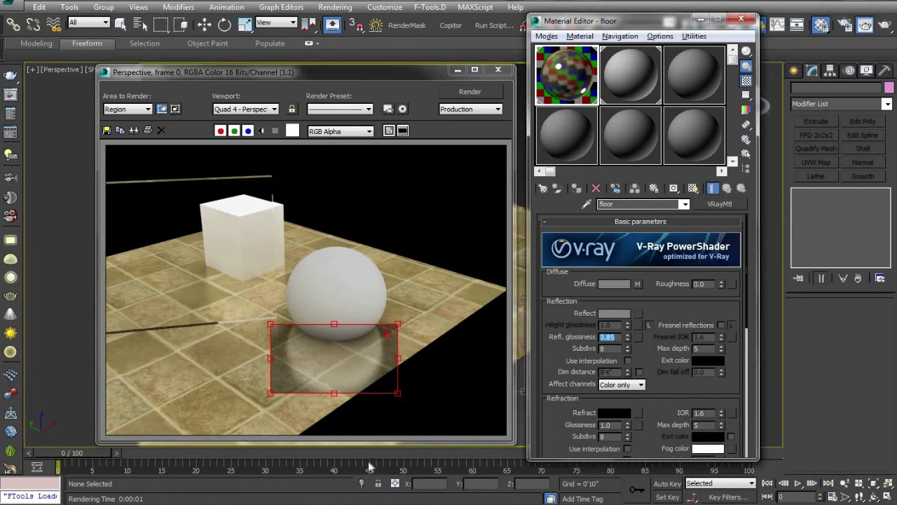
type("0.7")
key("Return")
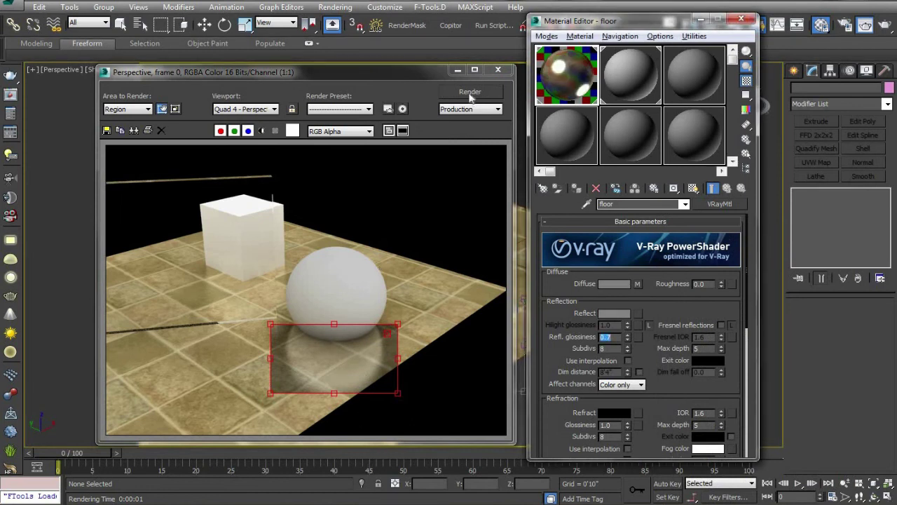
key("shift+q")
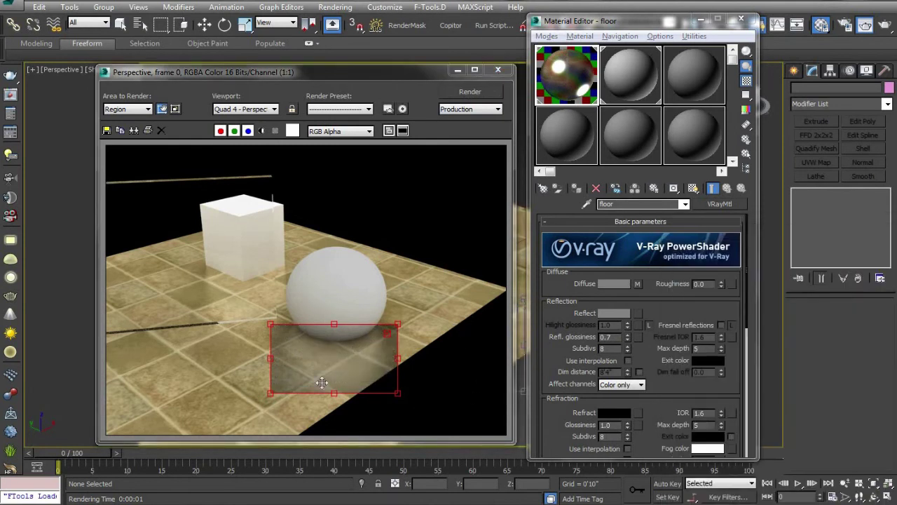
key("Tab")
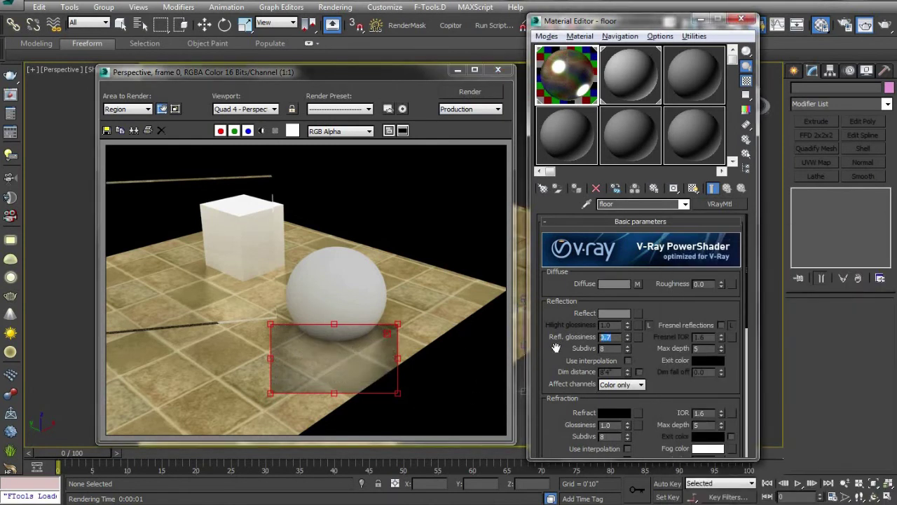
type("0.4")
key("Return")
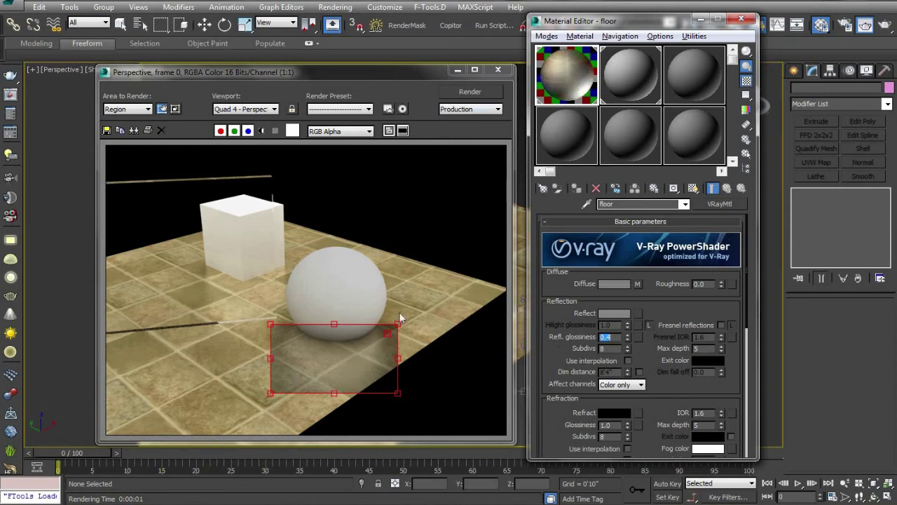
key("shift+q")
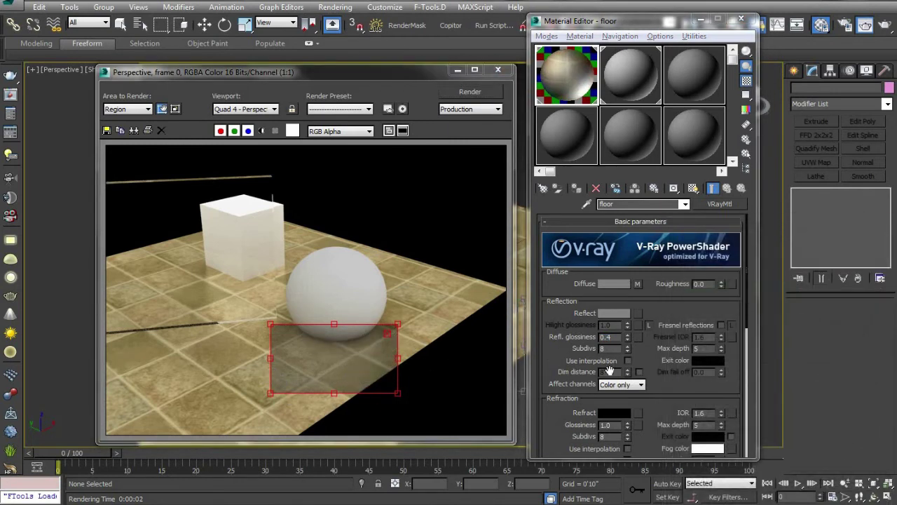
- Region-render at glossiness 0.9, then commit 0.775 and re-render
left_click(562, 338)
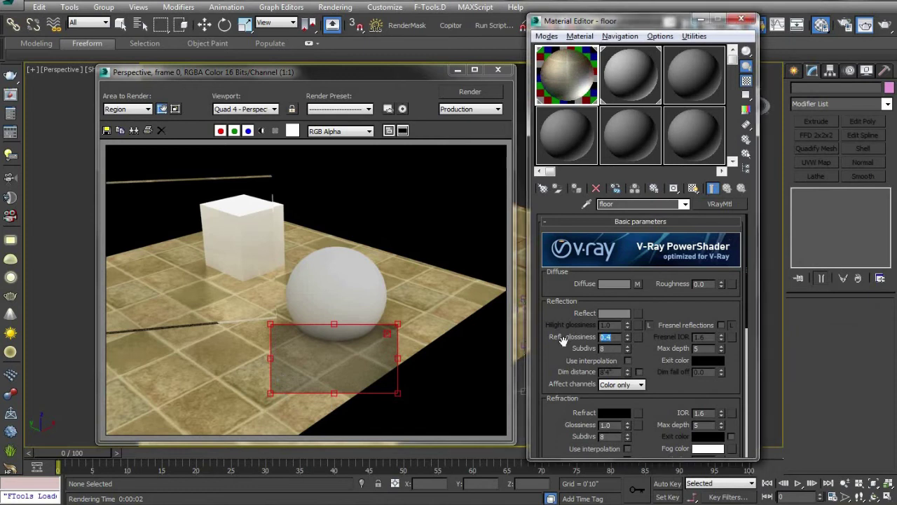
type("0.9")
key("Return")
left_click(469, 96)
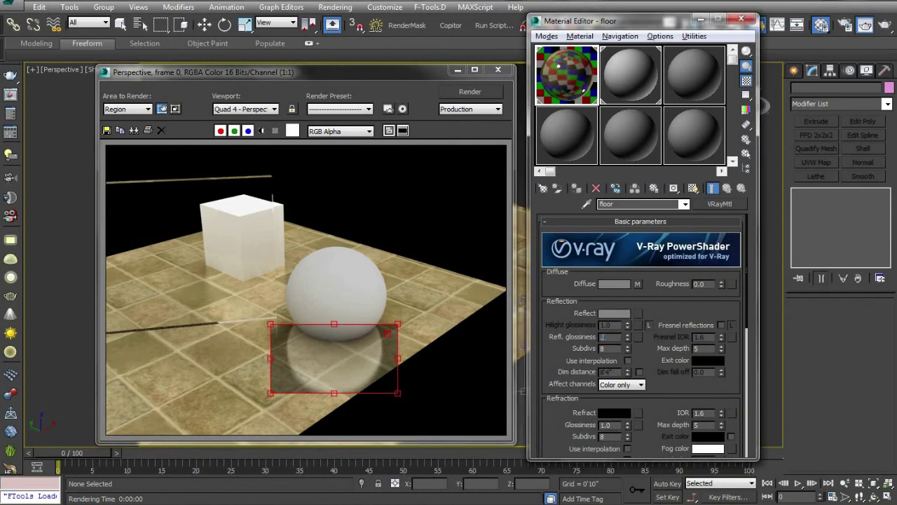
key("Return")
key("shift+q")
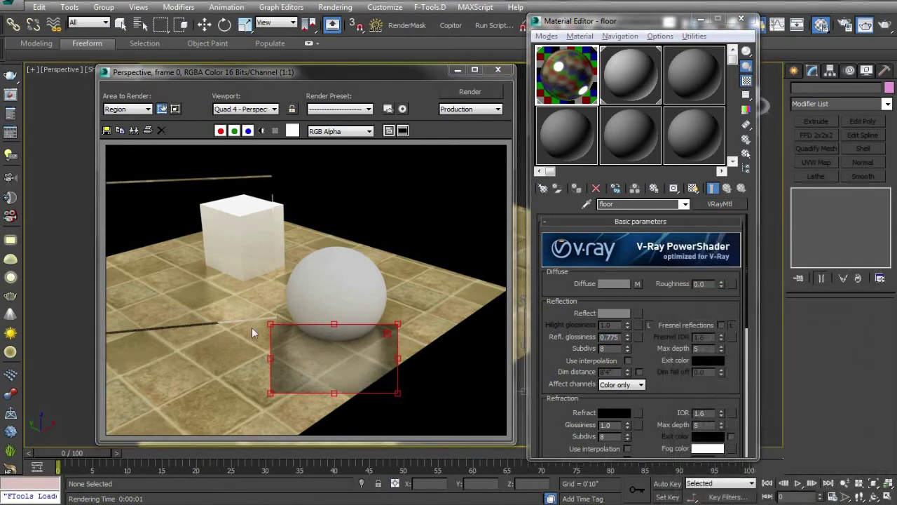
- Switch Area to Render from Region to View
left_click(126, 109)
left_click(115, 118)
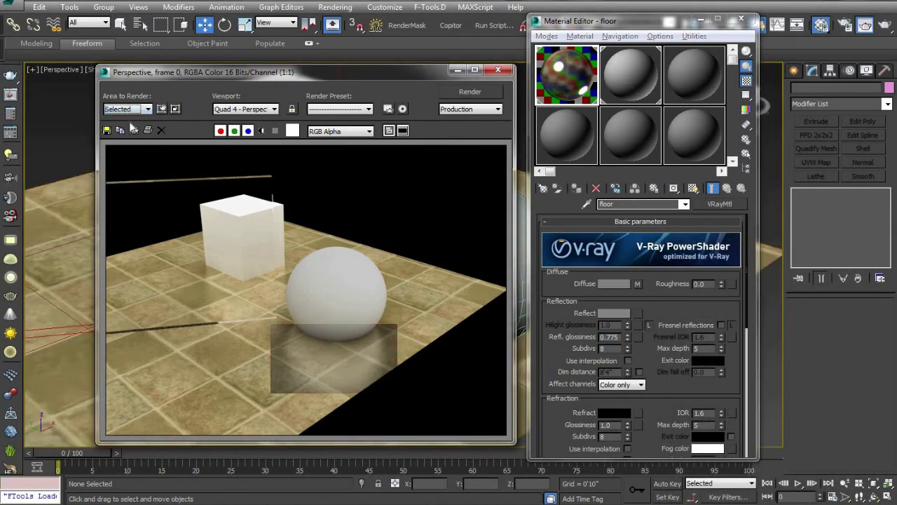
left_click(126, 108)
left_click(116, 118)
scroll(313, 372, "up", 1)
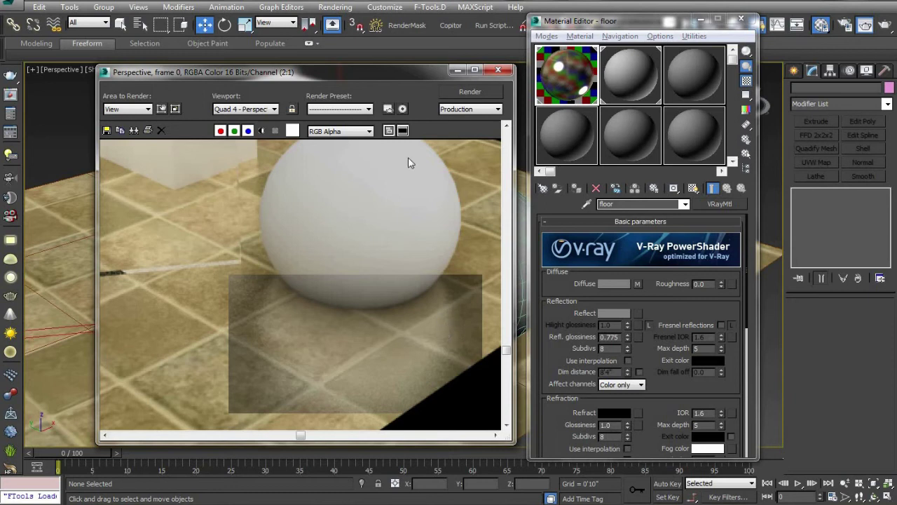
- In Render Setup's Common settings, lock image aspect and set output size to 2000 × 1500
left_click(851, 25)
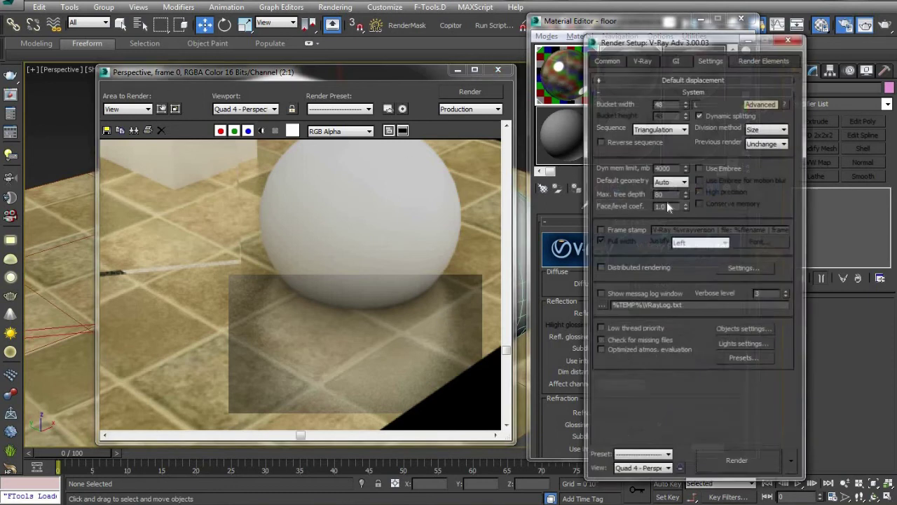
left_click(606, 59)
left_click_drag(631, 40, 299, 29)
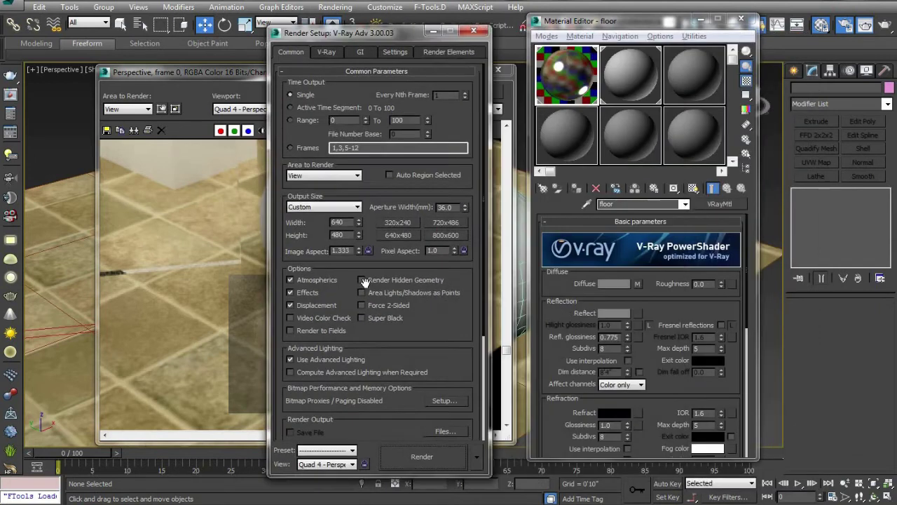
scroll(377, 430, "down", 5)
scroll(377, 430, "down", 1)
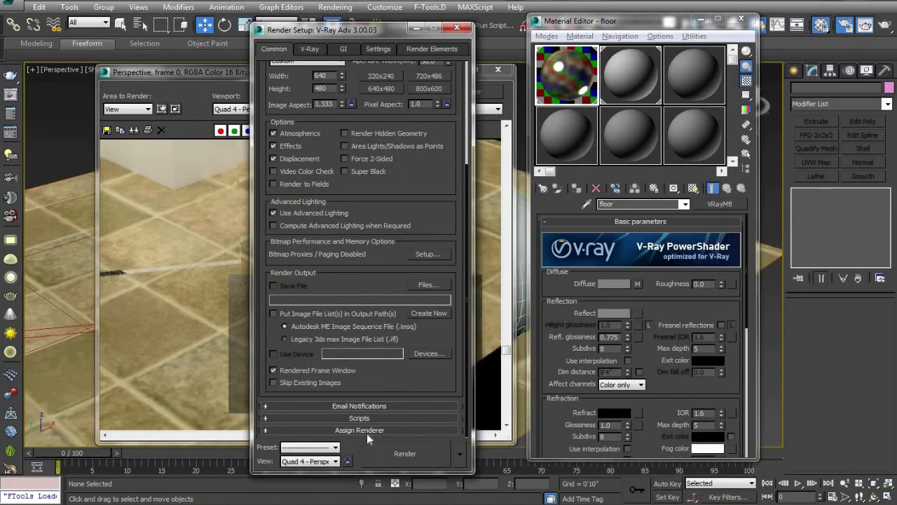
scroll(368, 264, "up", 4)
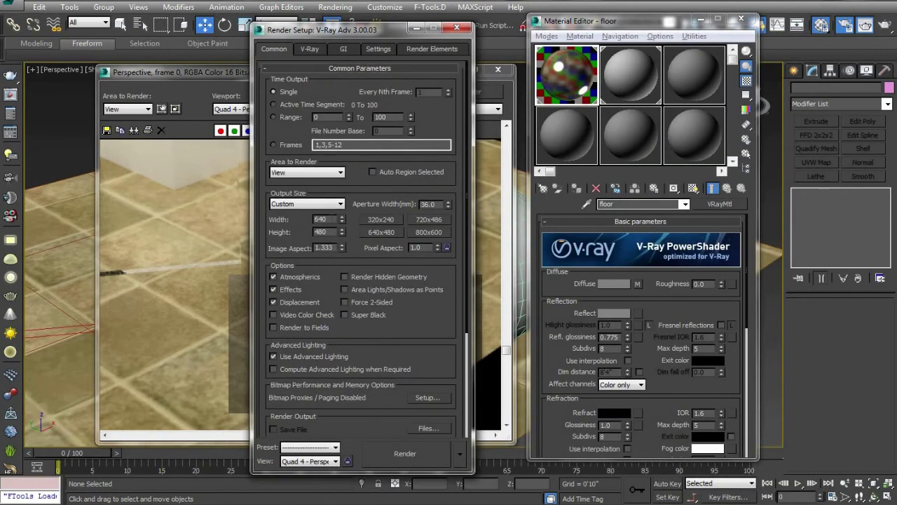
double_click(320, 219)
key("Tab")
left_click(352, 248)
type("540")
type("2000")
key("Return")
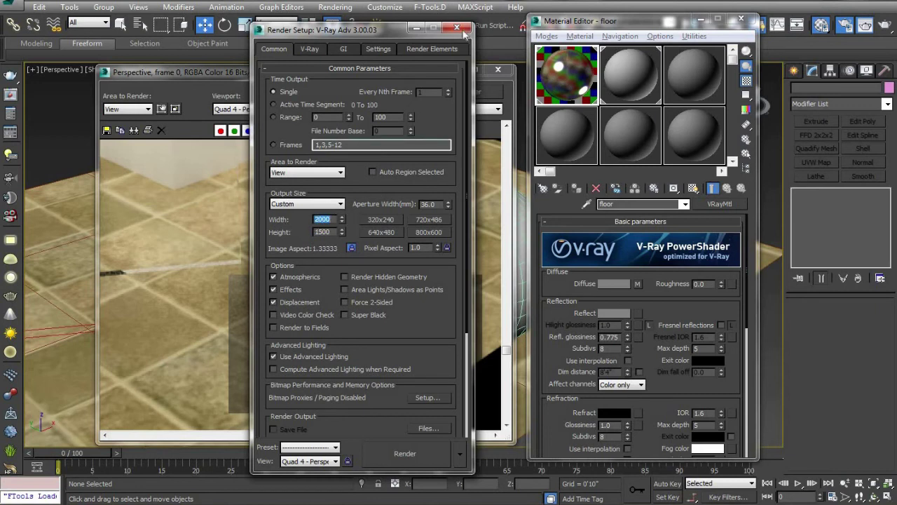
left_click(457, 29)
- Region-render the floor under the sphere at 2000 × 1500 and enlarge the frame window to inspect it
left_click(141, 110)
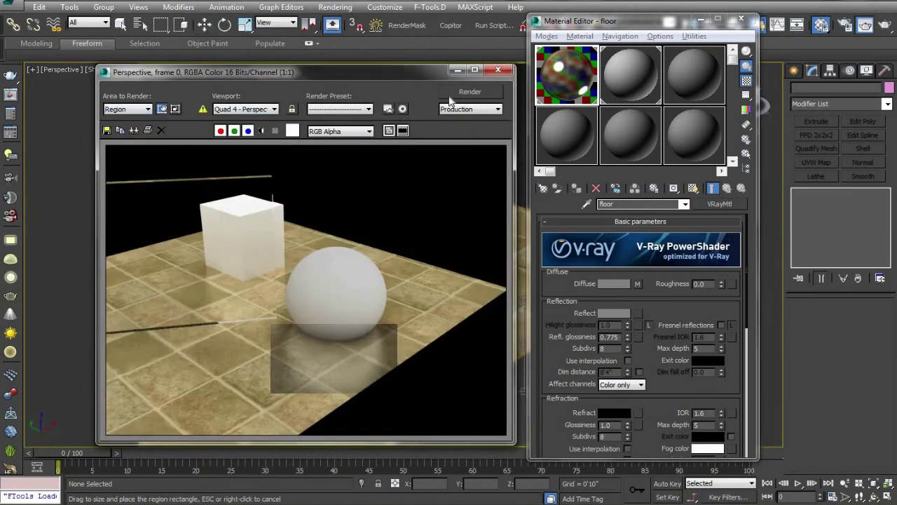
left_click(470, 92)
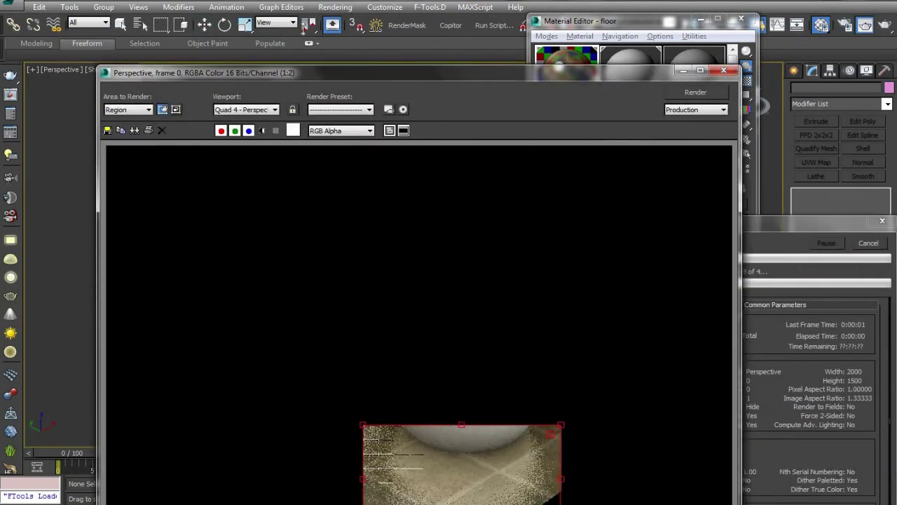
mouse_move(325, 65)
left_mouse_down()
mouse_move(326, 55)
mouse_move(213, 1)
left_mouse_up()
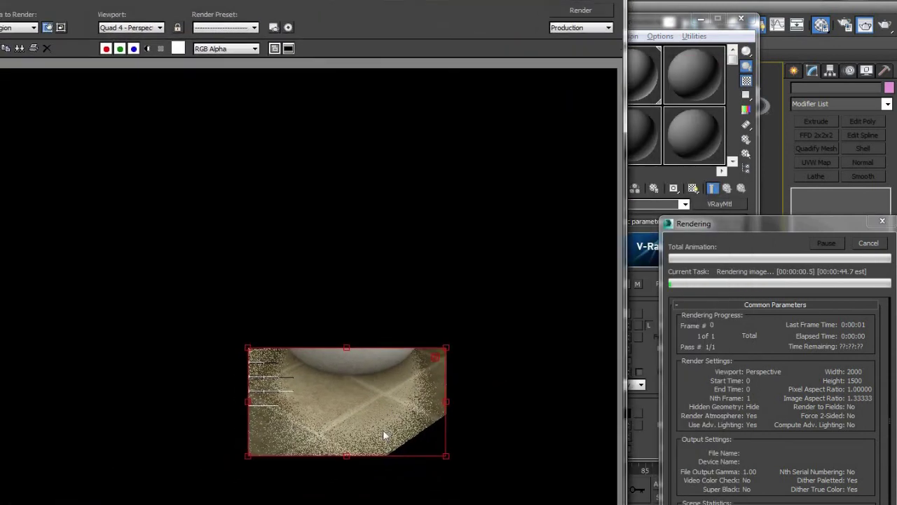
scroll(253, 292, "up", 2)
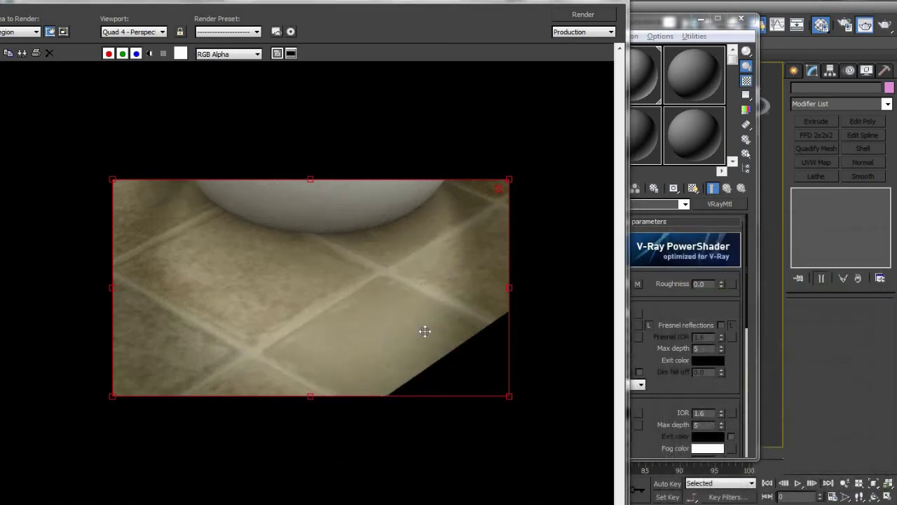
- Raise the floor's reflection subdivs from 8 to 32 and re-render the region
left_click(679, 315)
type("3")
key("Return")
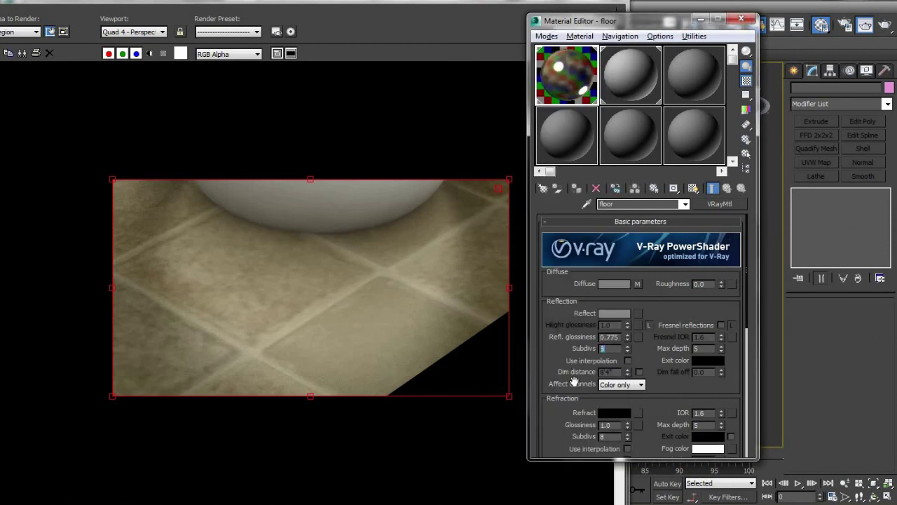
type("3")
key("Return")
type("3")
key("Return")
type("32")
left_click(583, 12)
key("shift+q")
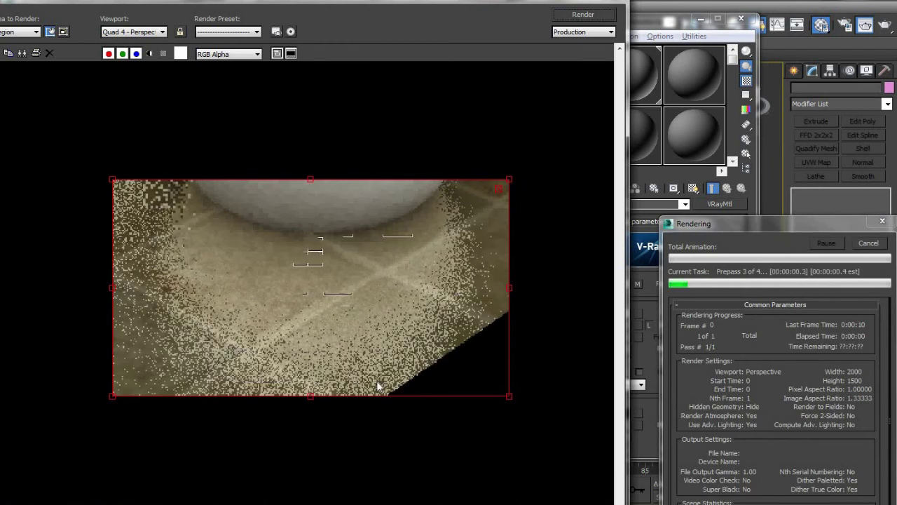